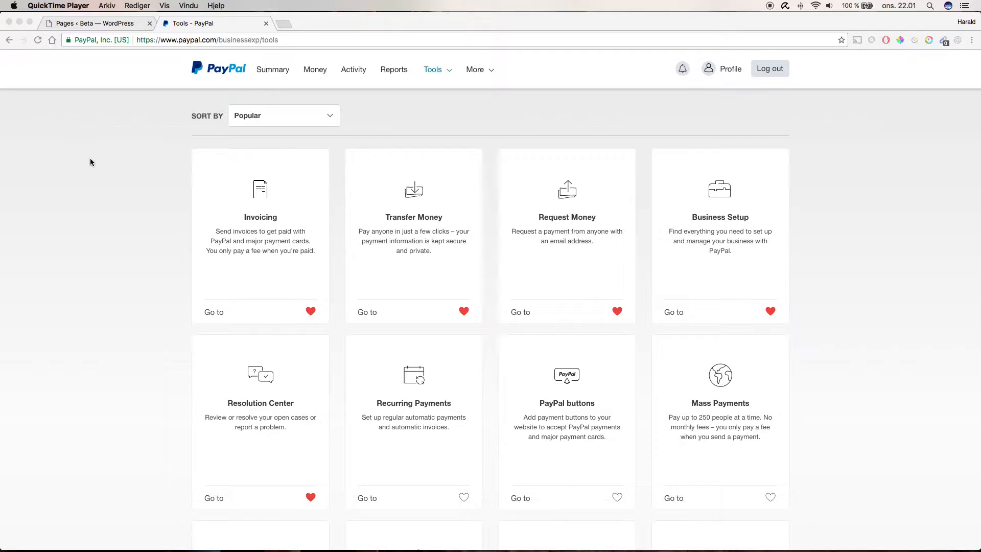
- Open the PayPal buttons tool and start creating a new button
click(574, 382)
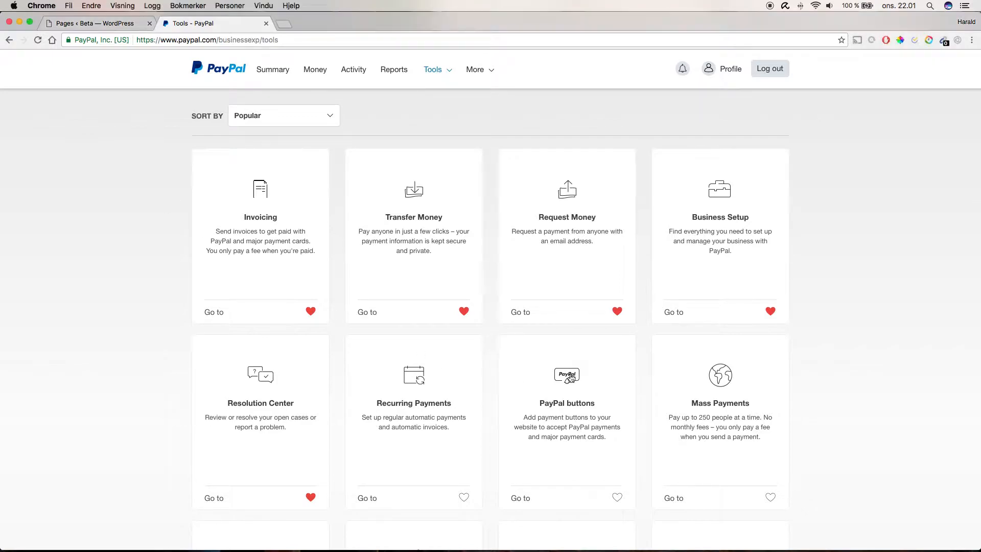
click(559, 390)
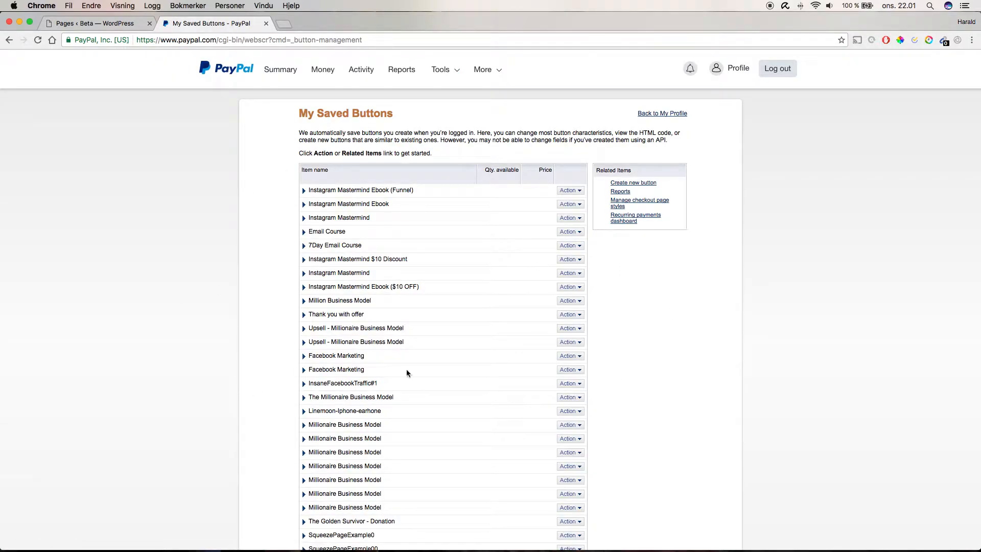
click(642, 184)
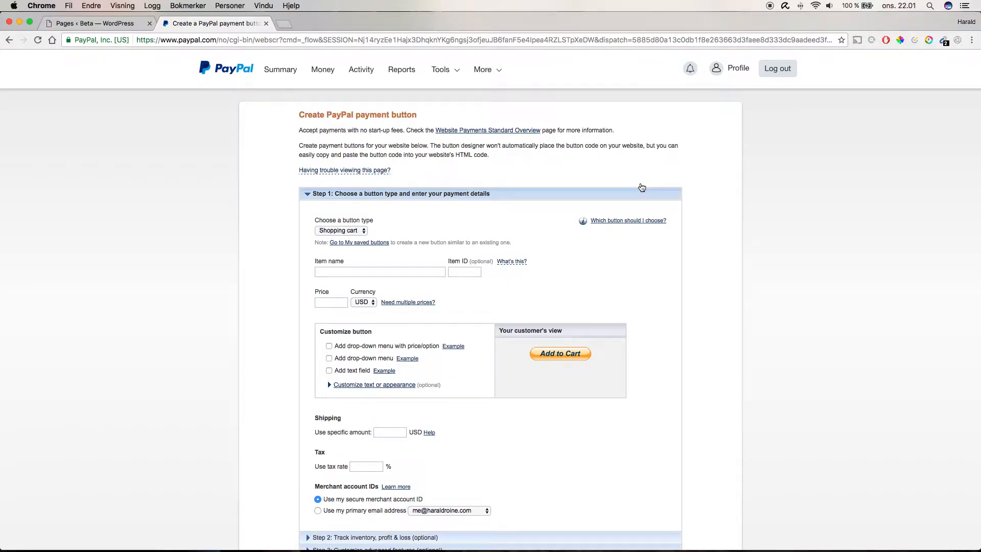
- Choose the Buy Now button type and name the item Beta Button SocialUpcoming
click(356, 231)
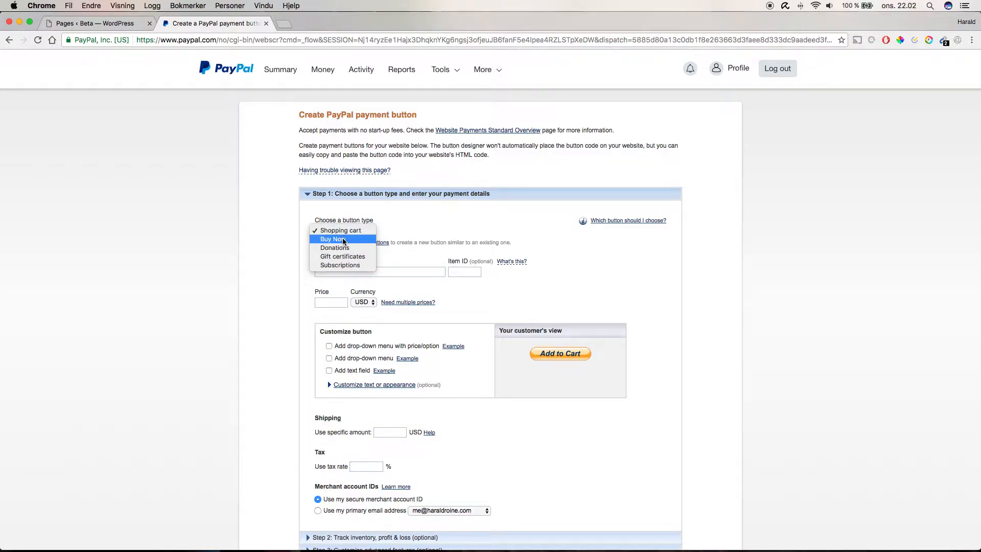
click(343, 239)
click(354, 272)
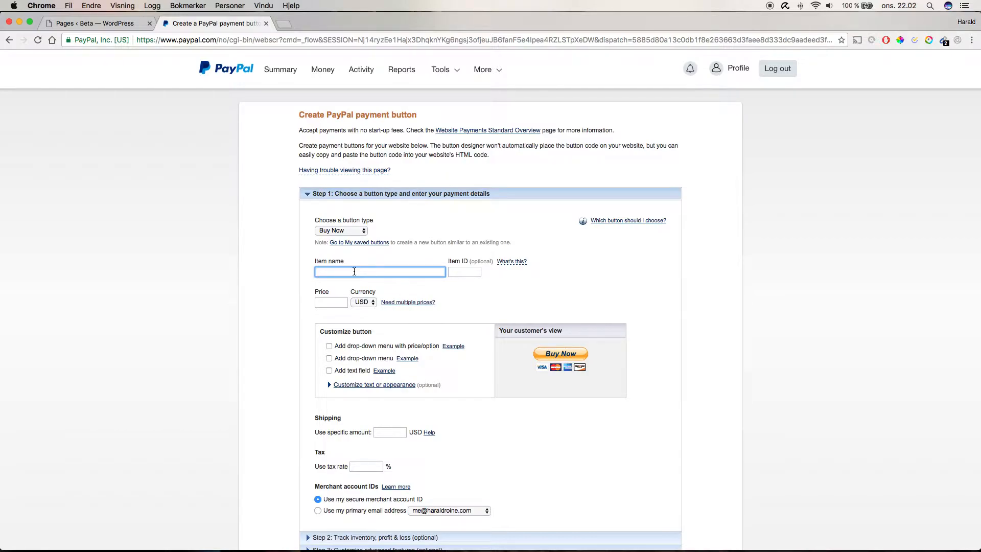
text(Beta Button SocialUpcoming)
key(Tab)
- Set the button price to 9
key(Tab)
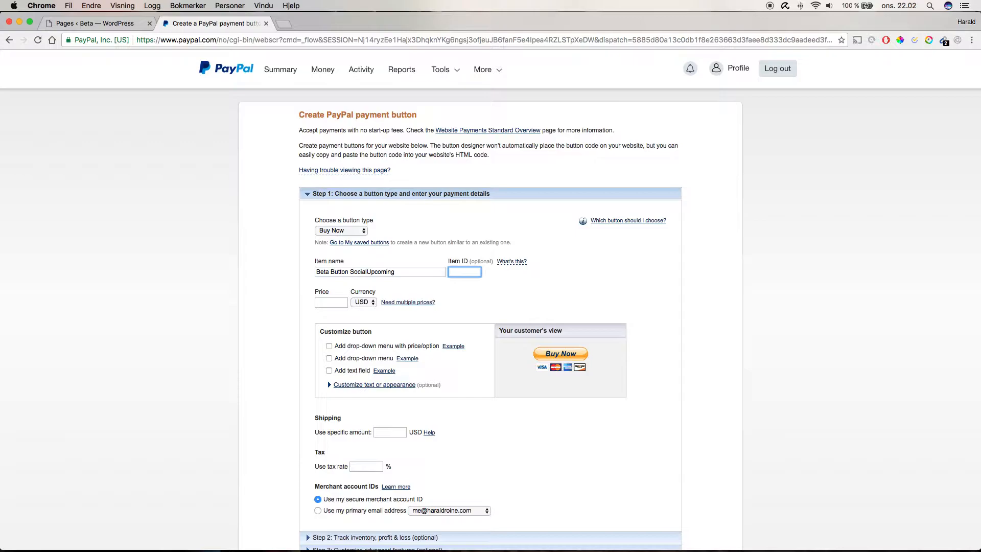
text(099)
key(BackSpace)
key(BackSpace)
key(BackSpace)
key(Tab)
key(Tab)
click(335, 304)
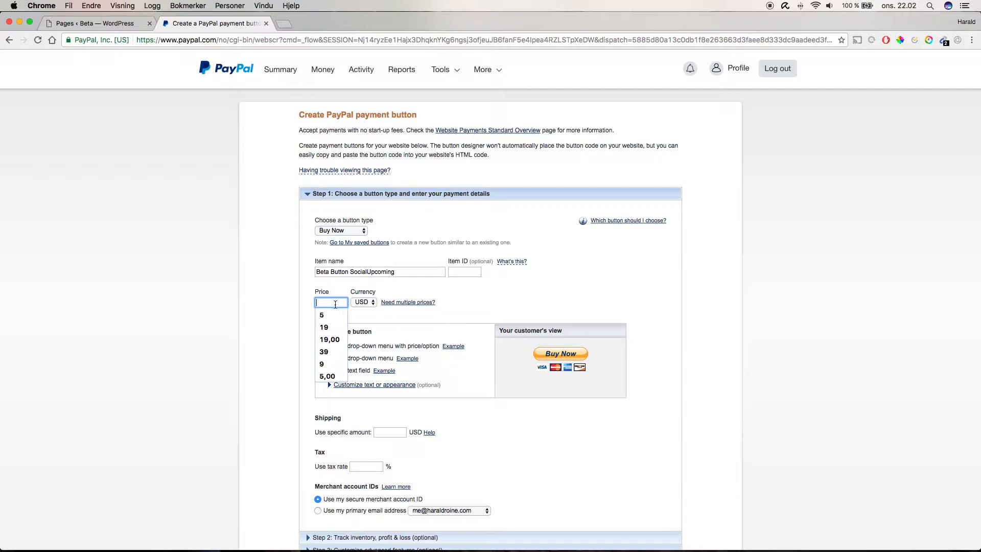
text(9)
key(Tab)
- Review the currency and merchant account ID options
click(294, 307)
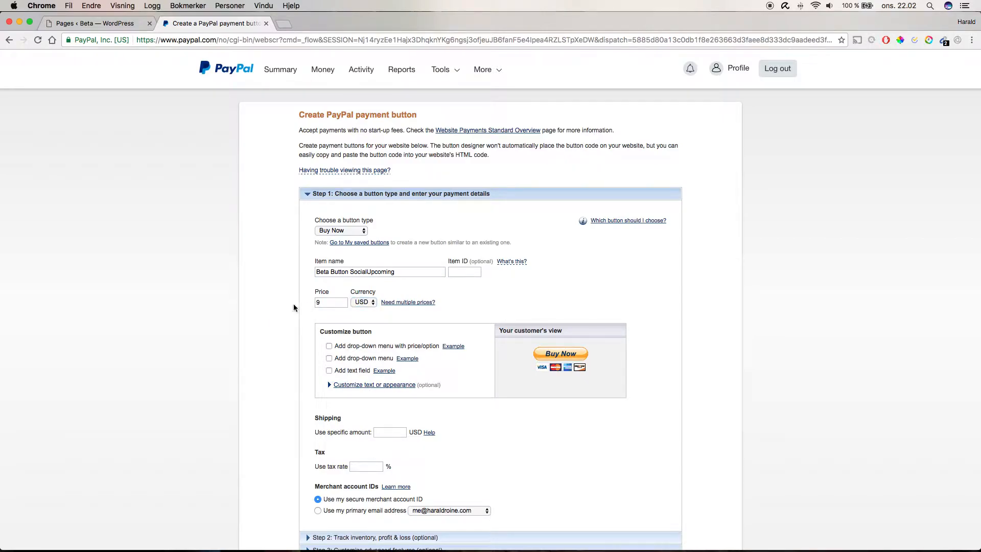
click(364, 302)
scroll(309, 335, down, 5)
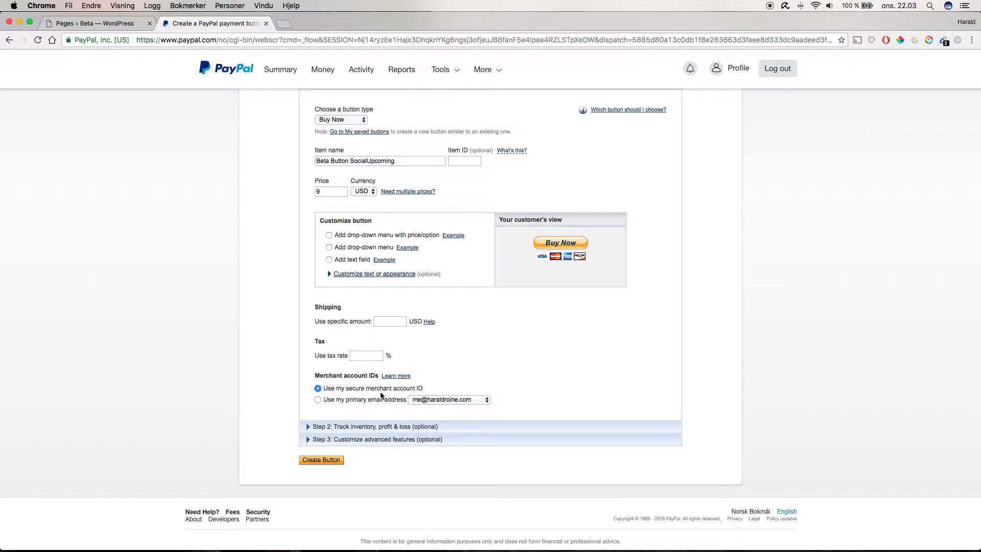
click(336, 400)
click(357, 390)
click(362, 399)
click(357, 388)
triple_click(332, 391)
click(356, 387)
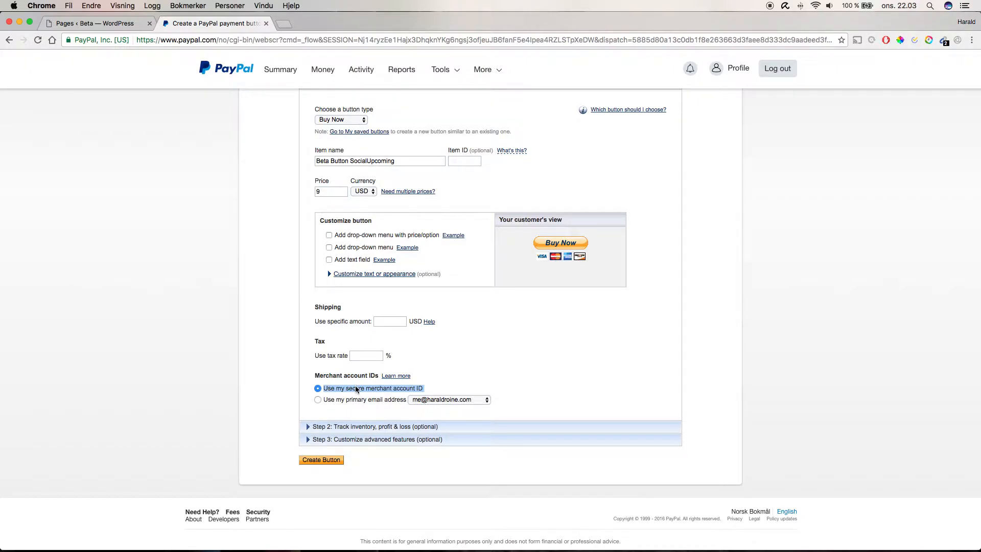
- Expand the inventory tracking and advanced features sections of the button form
click(343, 427)
scroll(343, 427, down, 6)
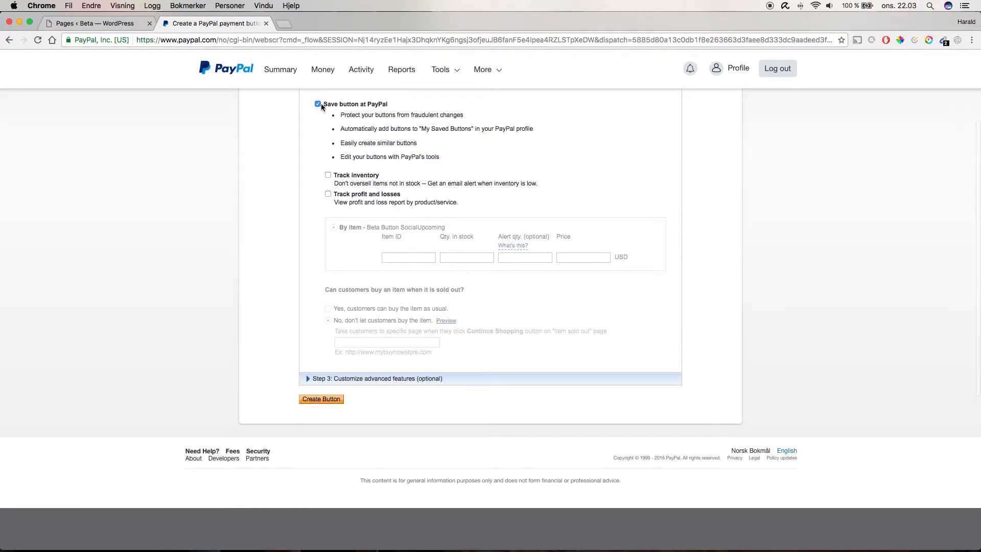
click(308, 378)
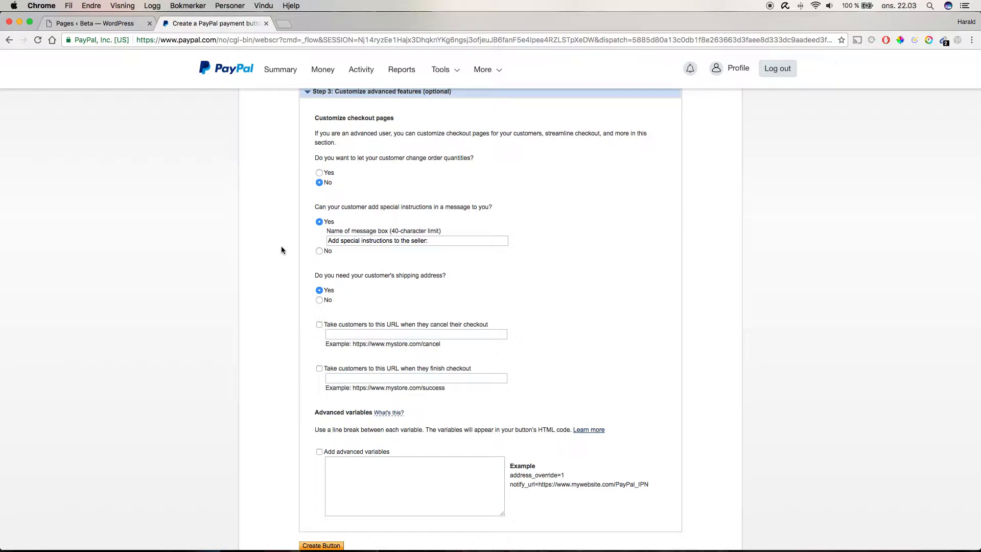
scroll(313, 232, up, 1)
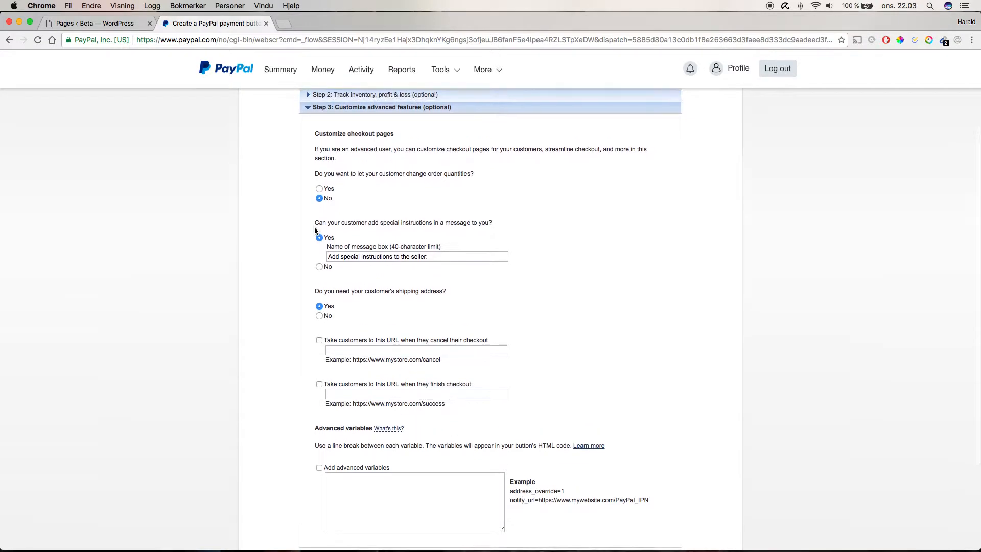
- Disallow customers from changing order quantities and from adding special instructions
triple_click(319, 174)
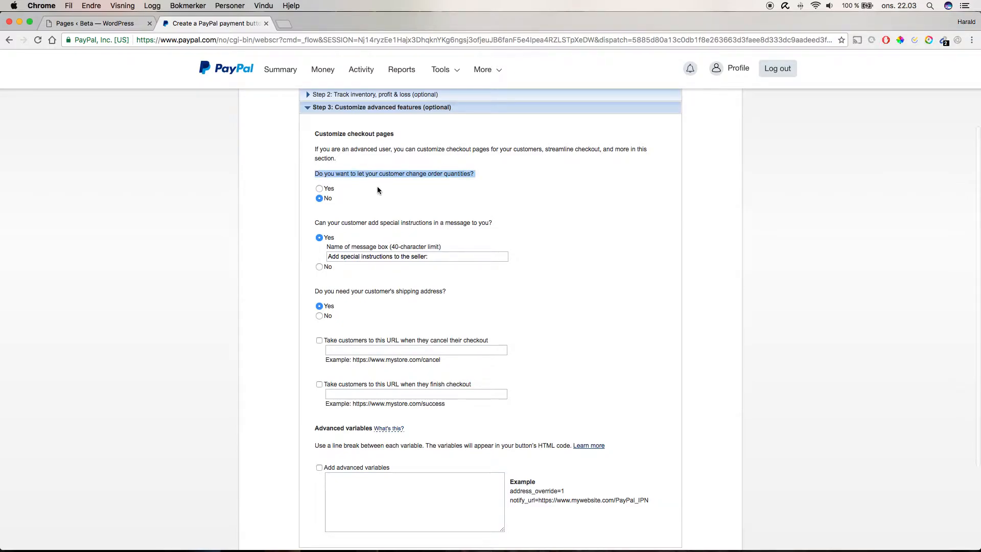
click(320, 189)
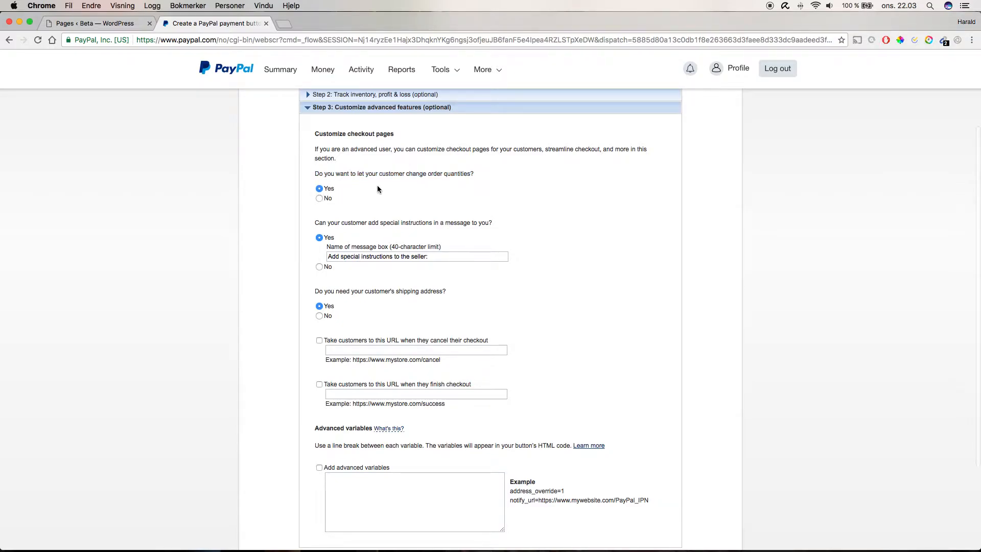
click(322, 199)
triple_click(323, 221)
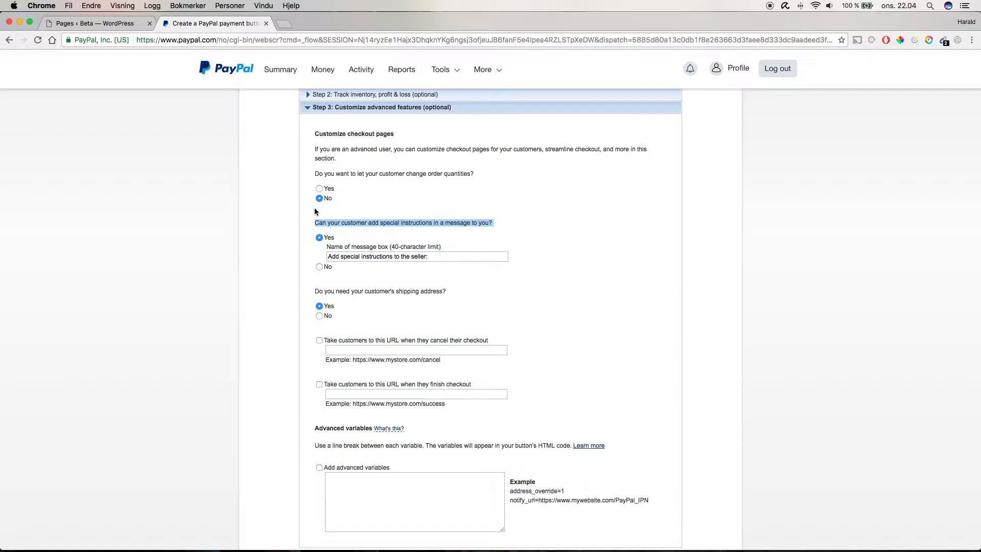
click(352, 234)
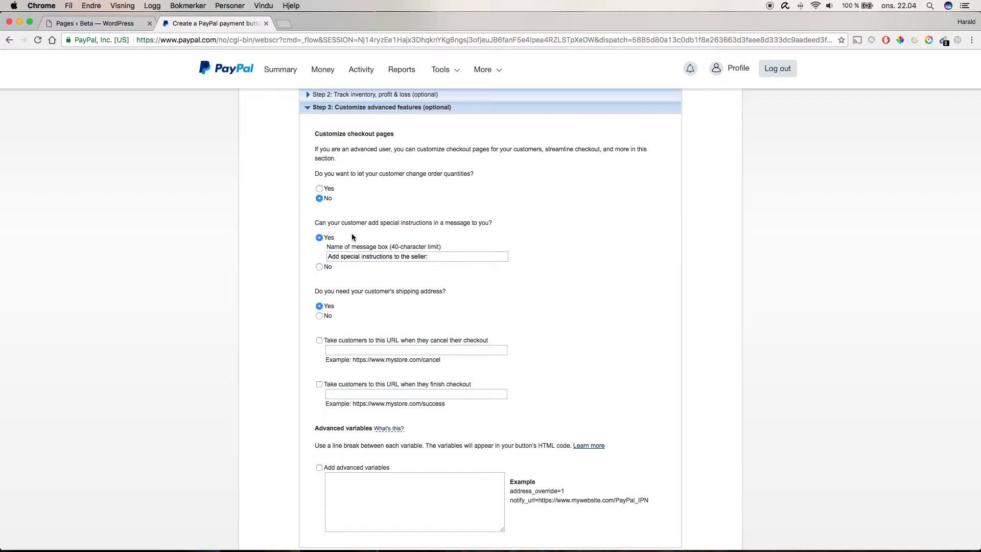
click(319, 266)
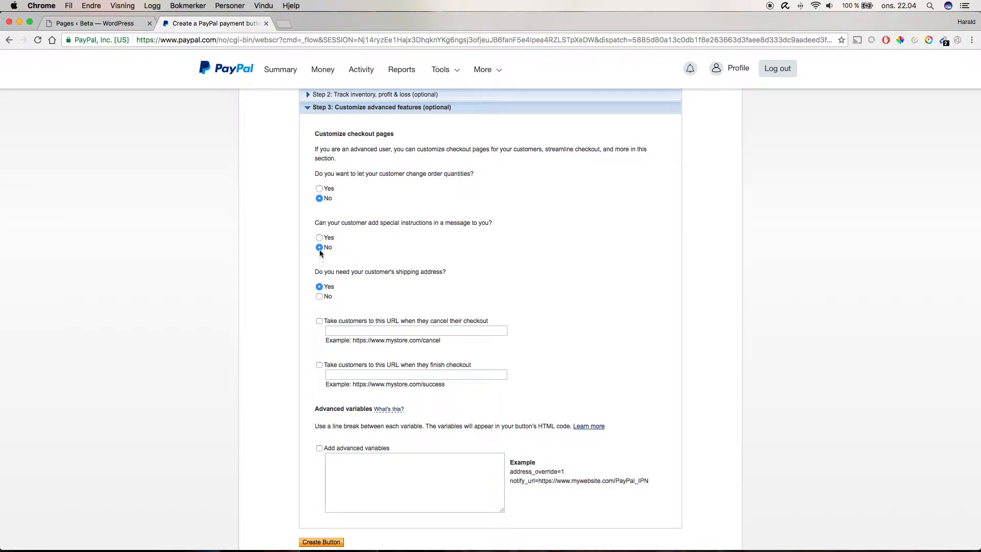
- Stop requesting the customer's shipping address and enable the finish-checkout return URL option
triple_click(322, 274)
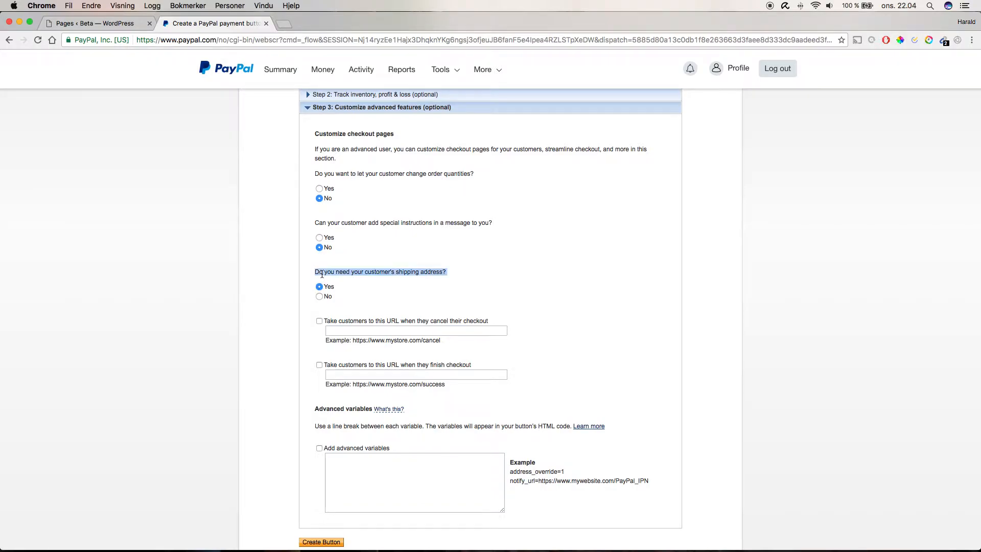
click(316, 310)
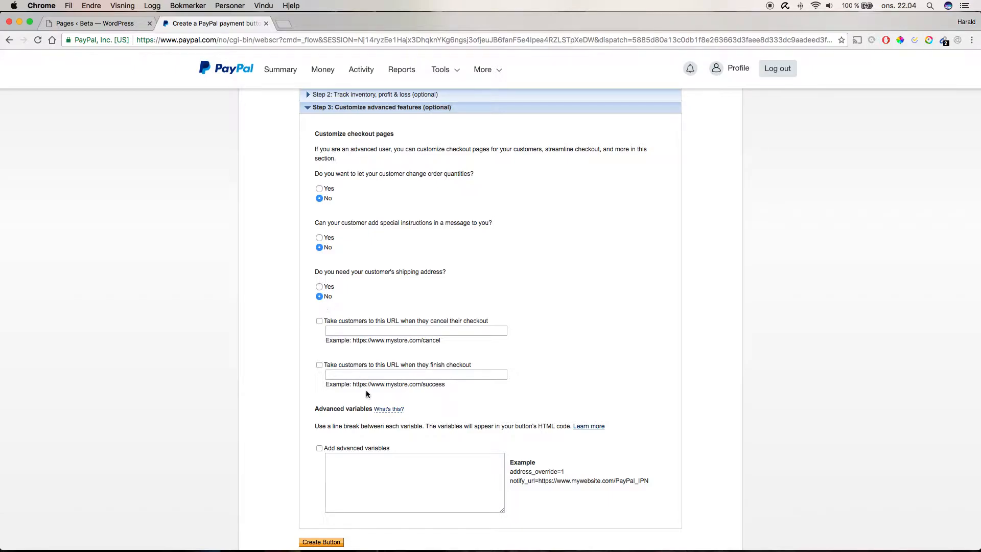
click(352, 366)
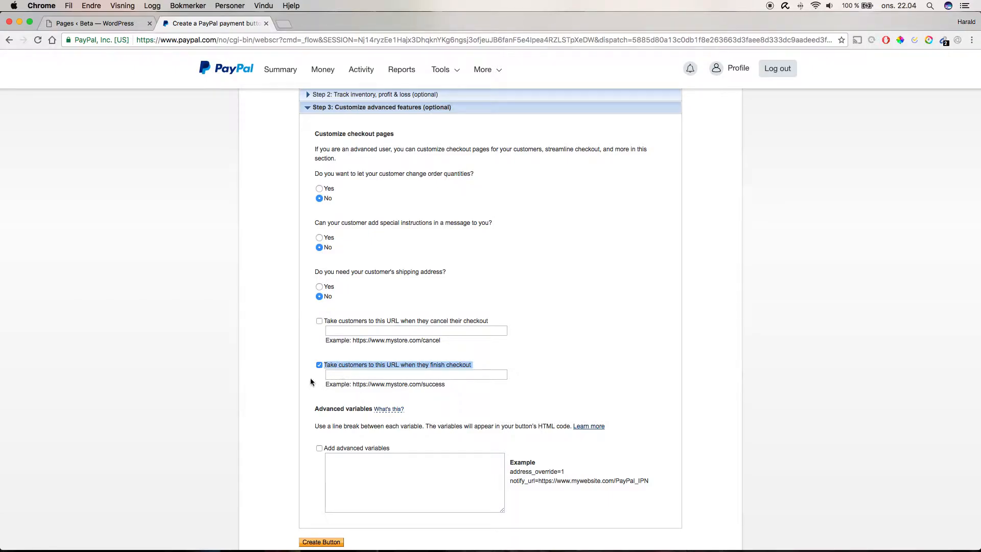
click(372, 373)
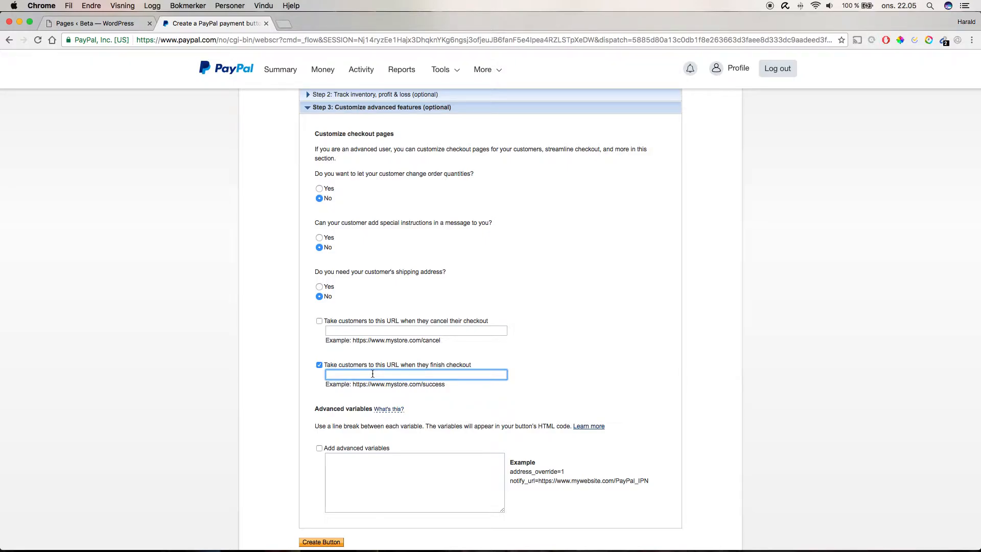
click(372, 374)
text(www.beta.socialucp)
key(BackSpace)
text(pcoming.com/thankyou)
click(321, 394)
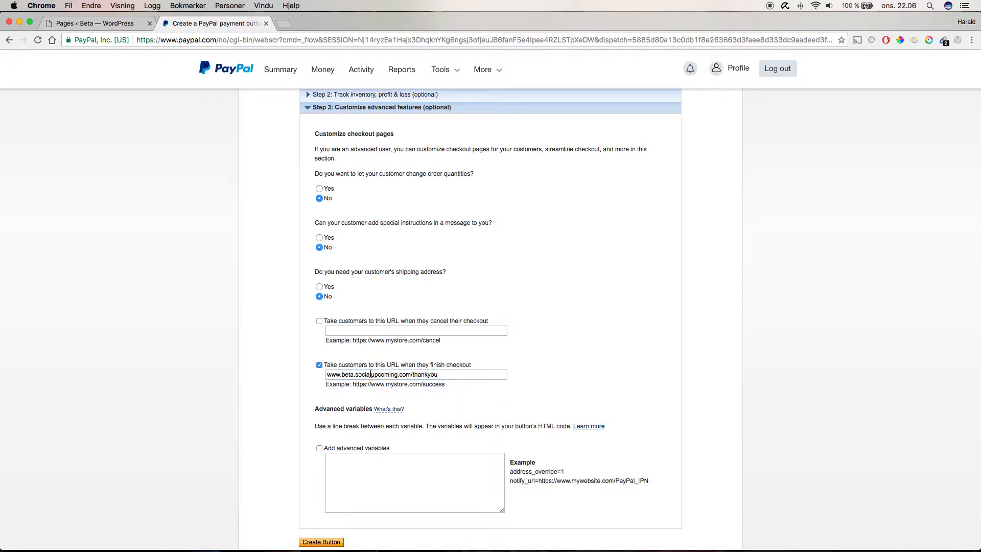
click(327, 375)
text(httP)
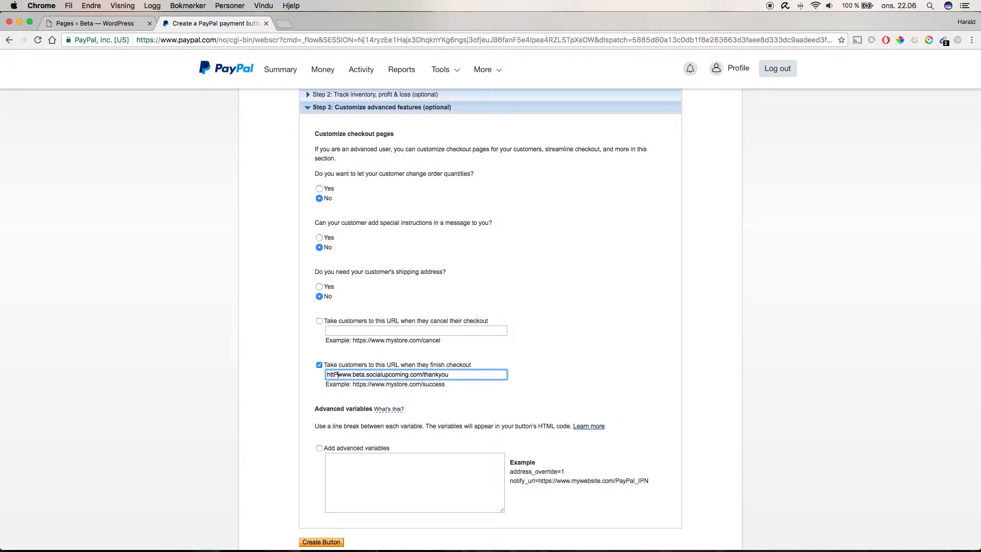
key(BackSpace)
text(p://)
click(587, 382)
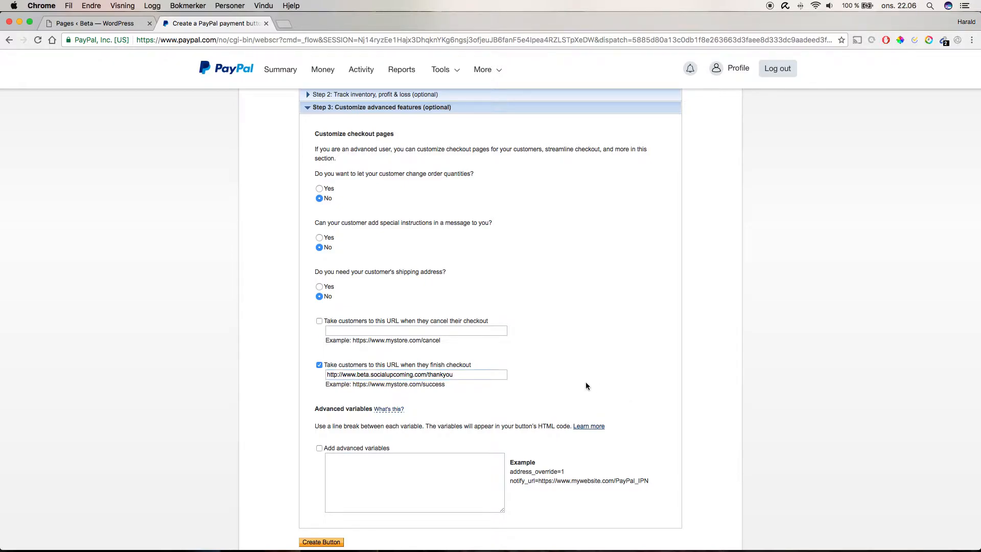
drag(450, 378, 281, 377)
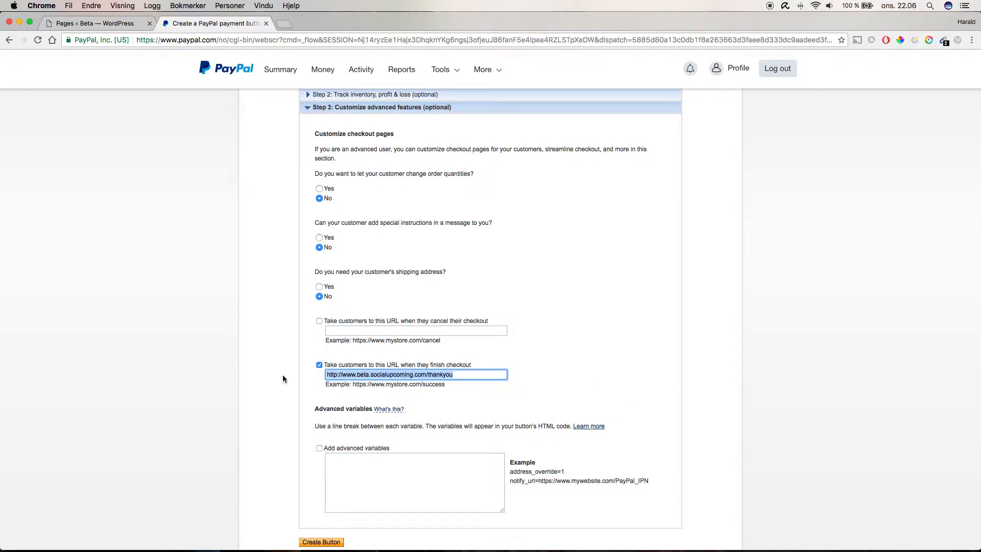
click(323, 384)
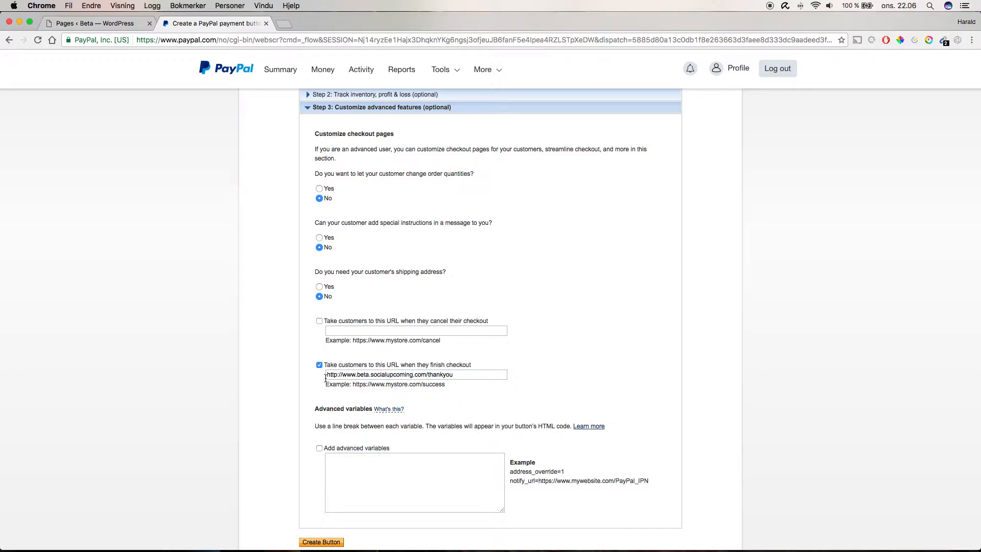
scroll(409, 167, up, 4)
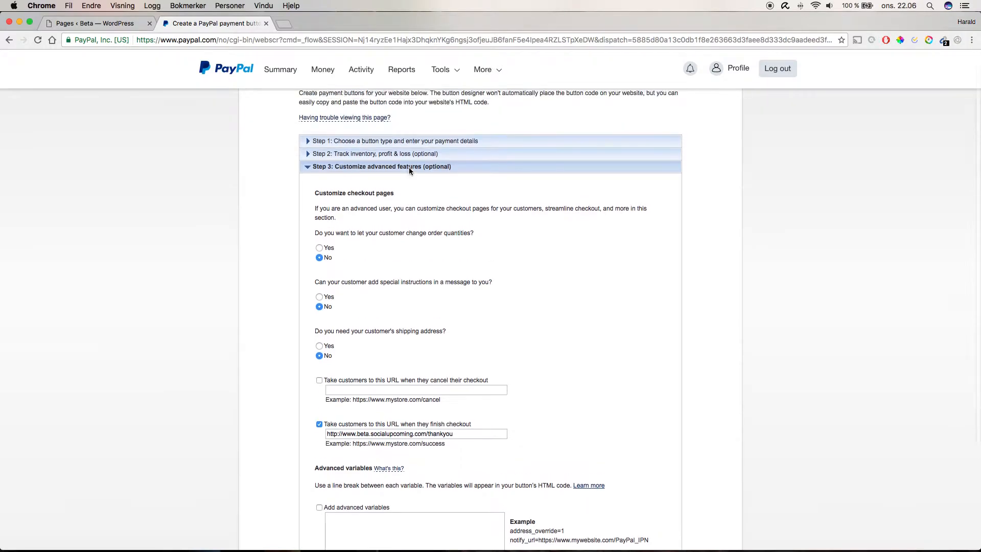
mouse_move(360, 181)
scroll(238, 262, down, 5)
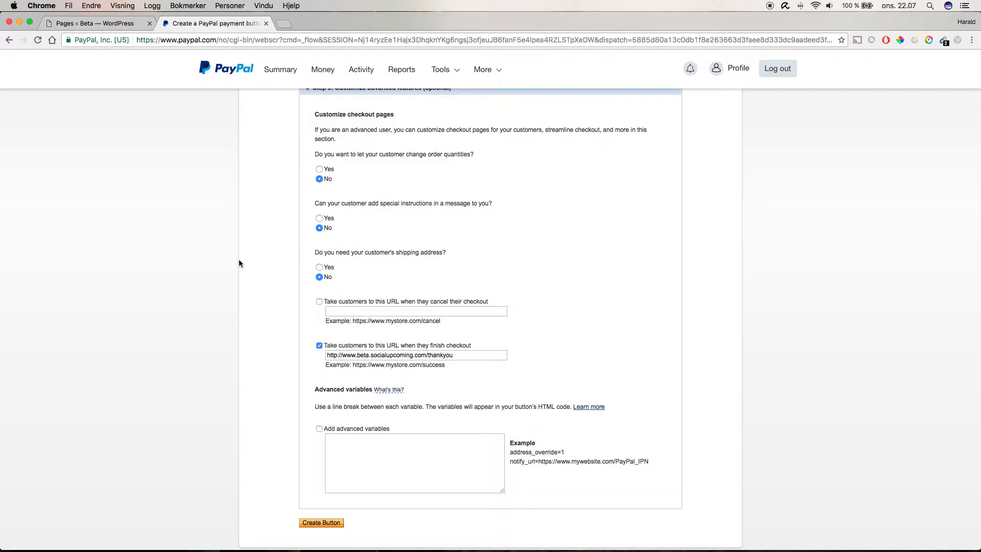
click(371, 302)
click(364, 310)
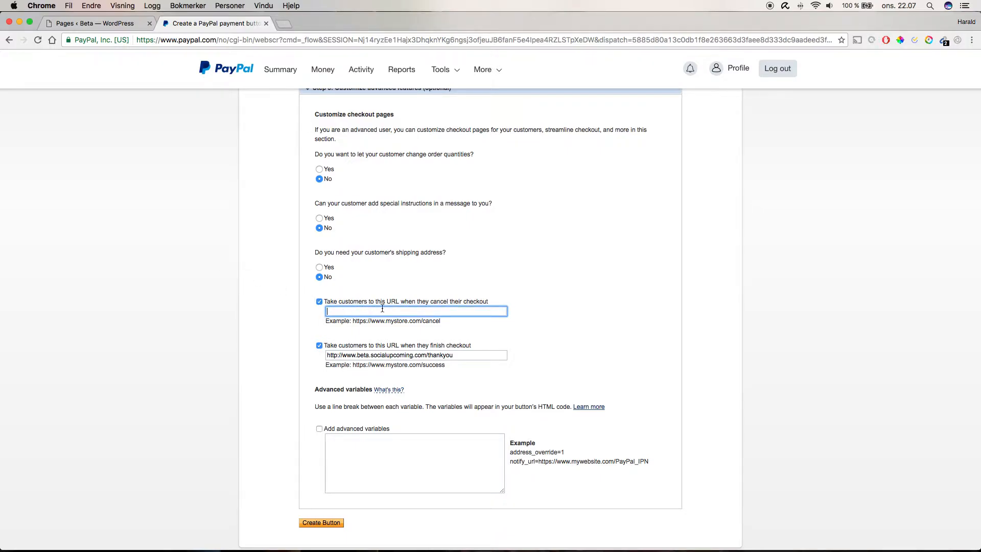
click(371, 309)
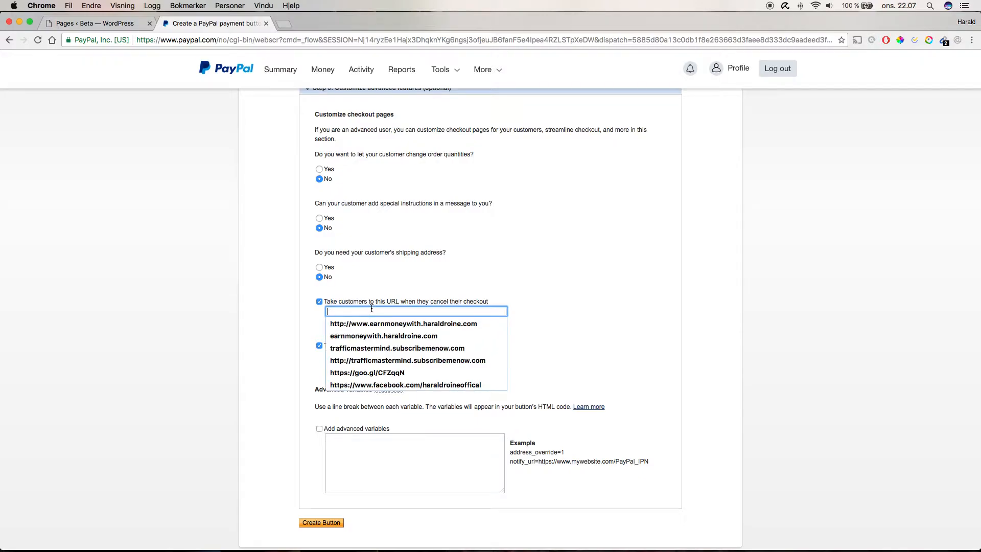
text(http://www.)
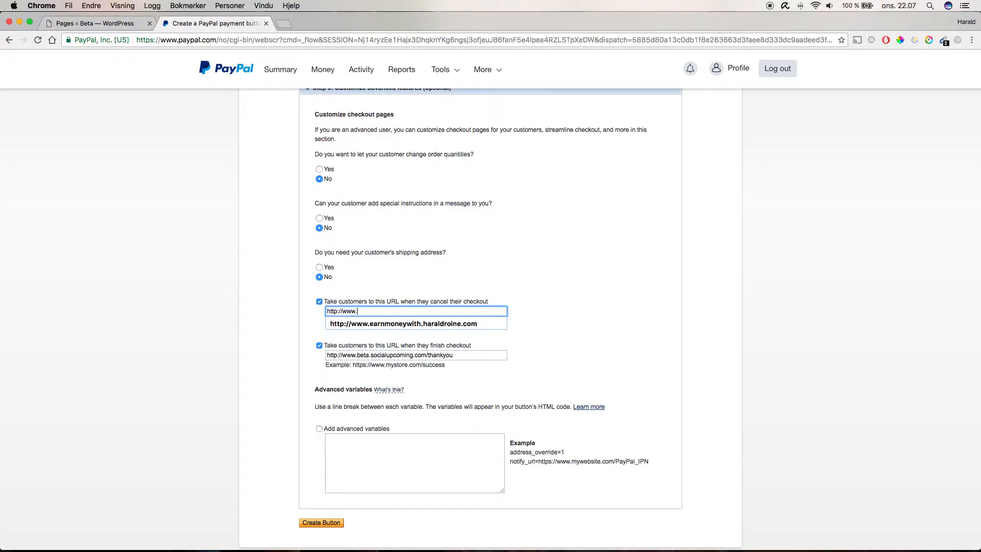
text(beta.)
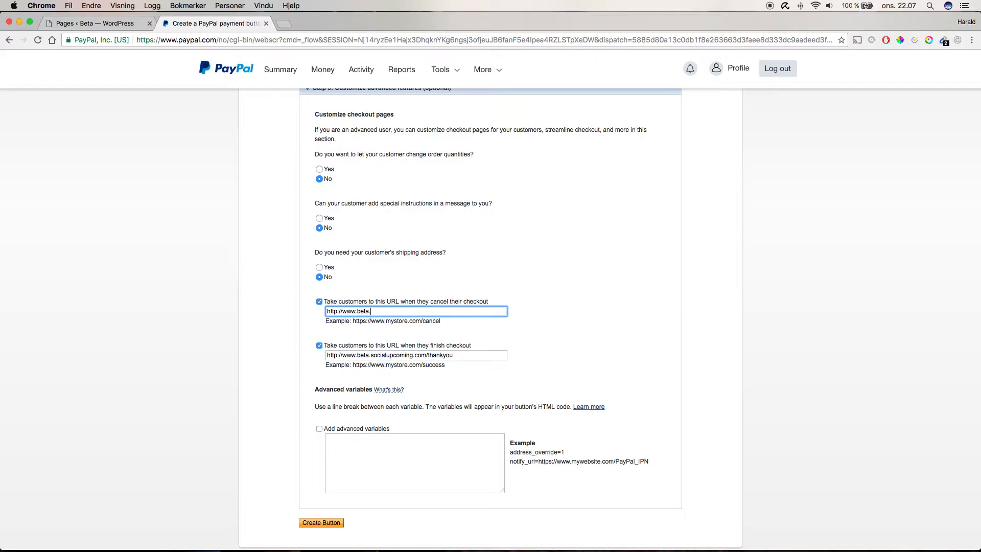
text(socialupcoming.com/onetimeofferwithdiscount)
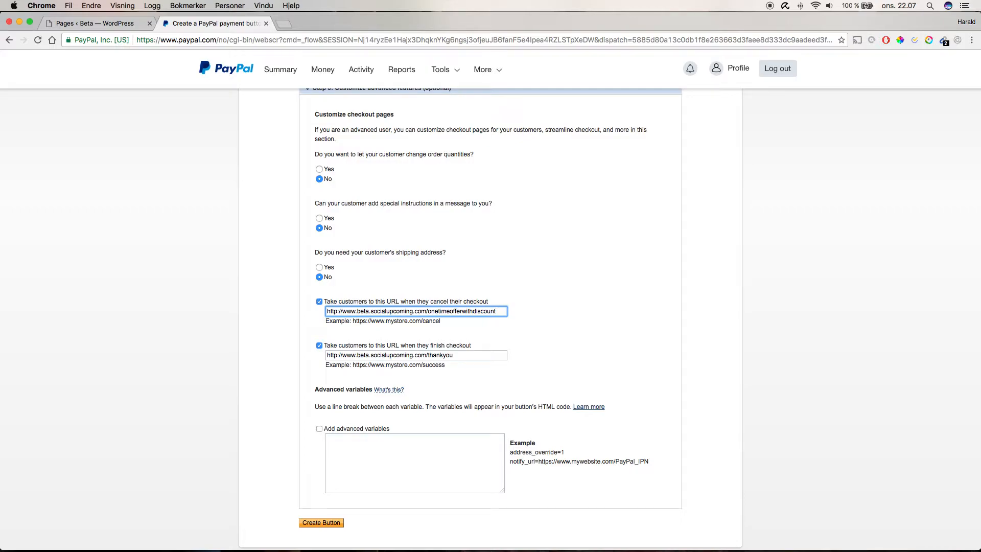
- Review the return URL fields and create the PayPal button with the configured checkout options
key(super+a)
key(Right)
key(super+a)
key(Right)
key(super+a)
key(Right)
key(super+a)
click(255, 325)
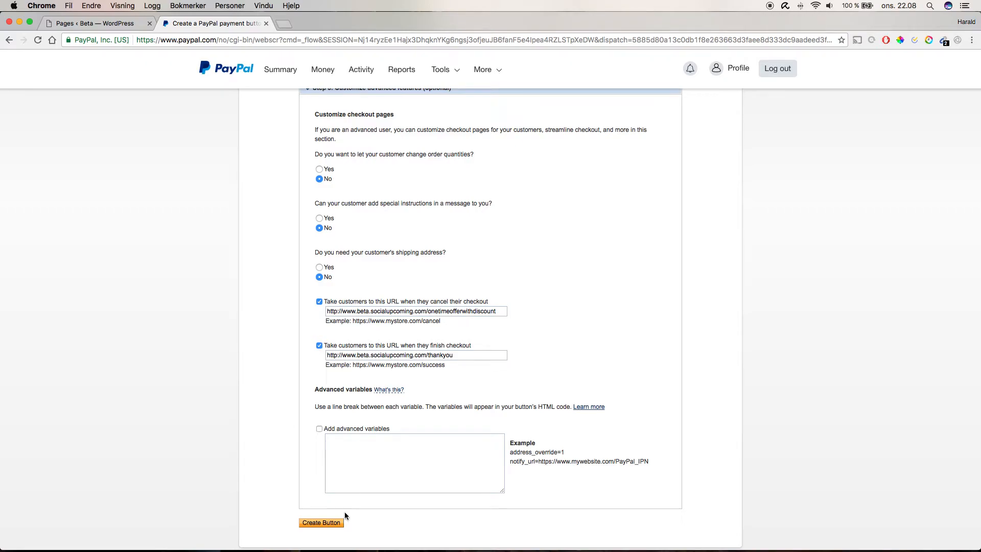
click(335, 527)
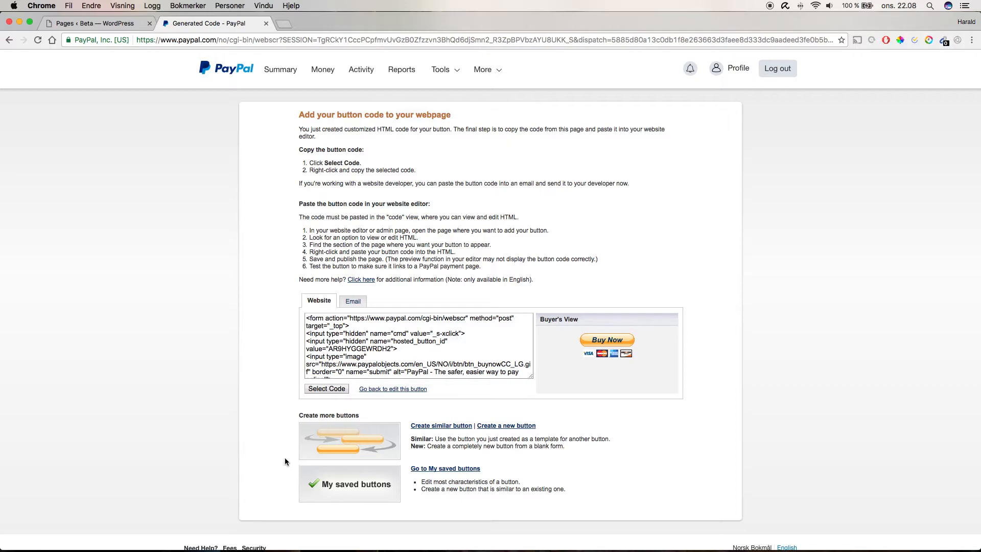
- Select the website HTML button code for copying, also viewing the email link version
click(327, 389)
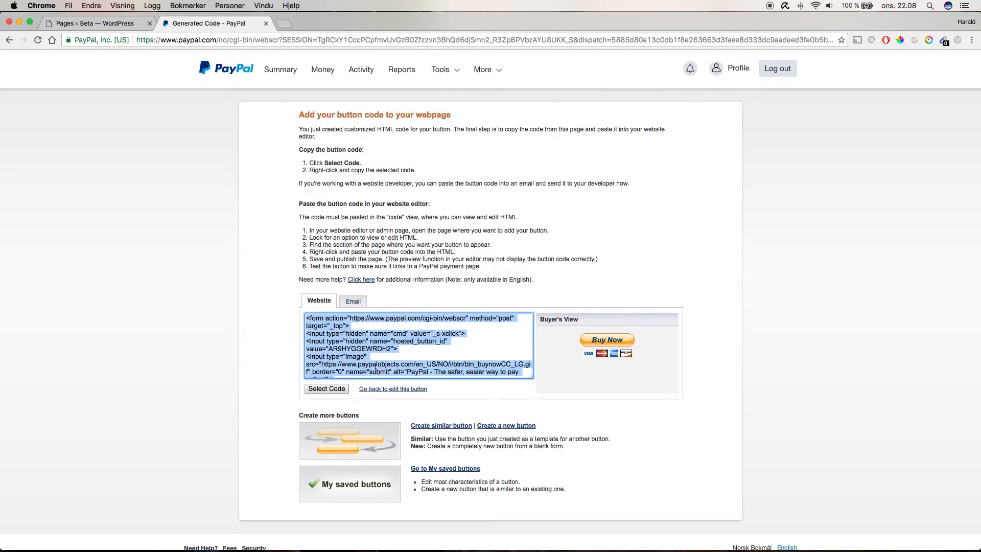
click(352, 301)
click(324, 319)
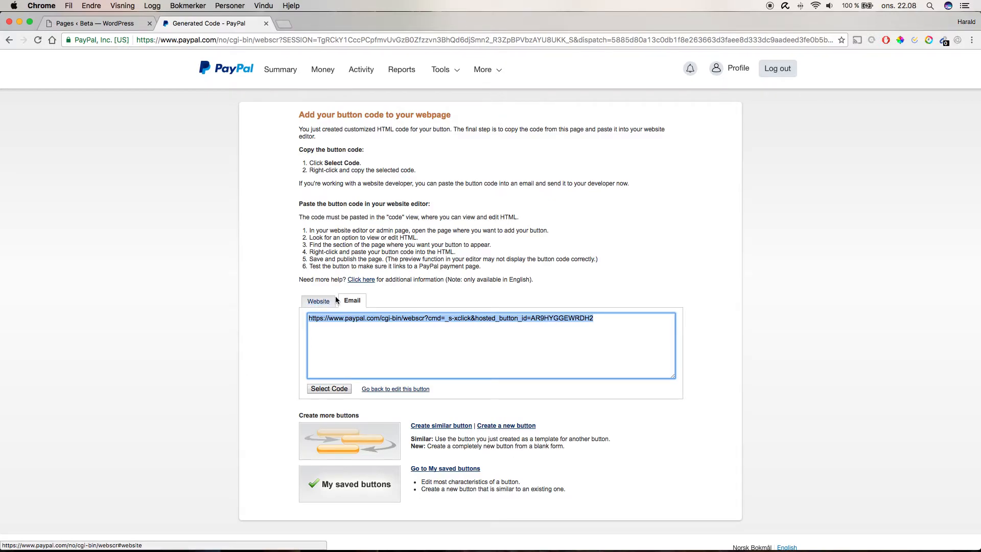
click(318, 301)
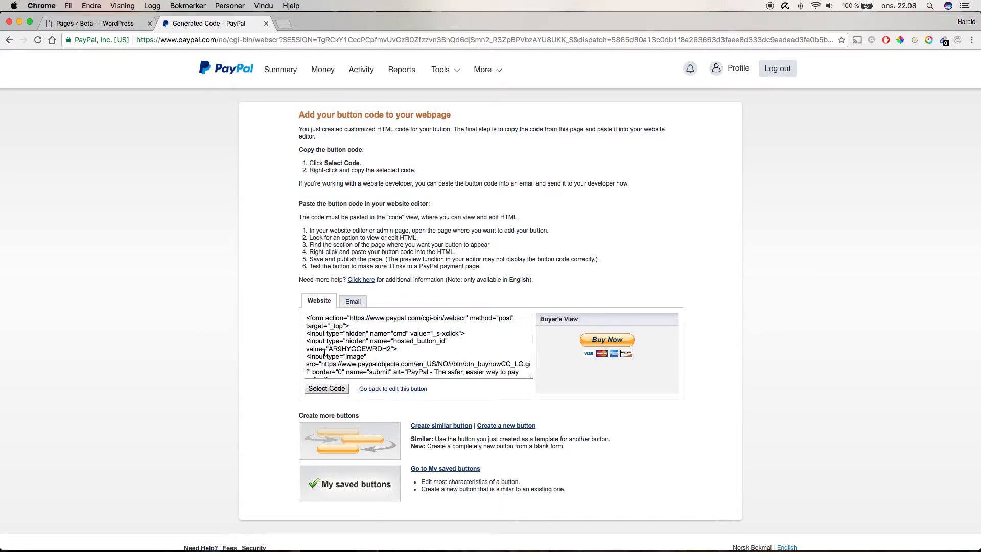
- In the WordPress tab, add a new page titled Paypal button examples
click(88, 25)
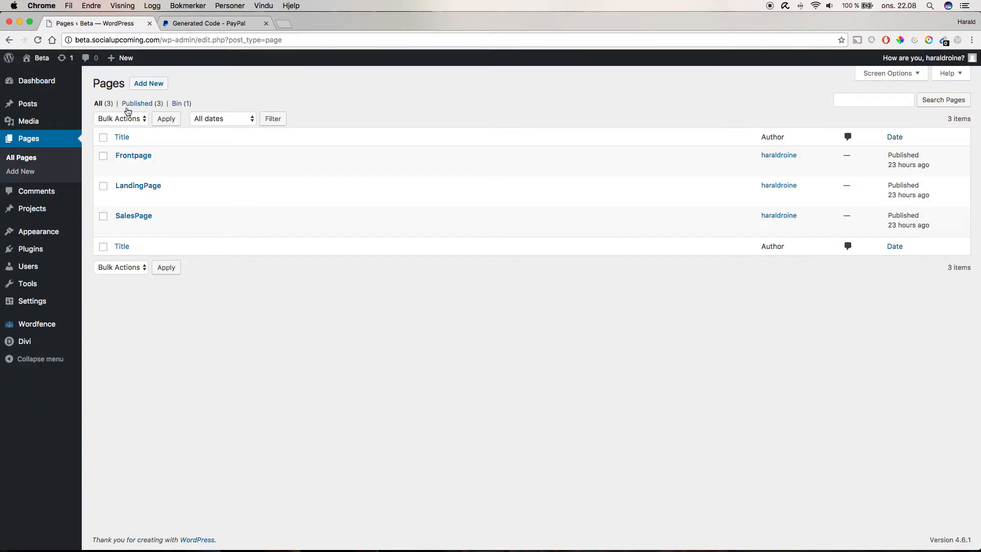
click(155, 85)
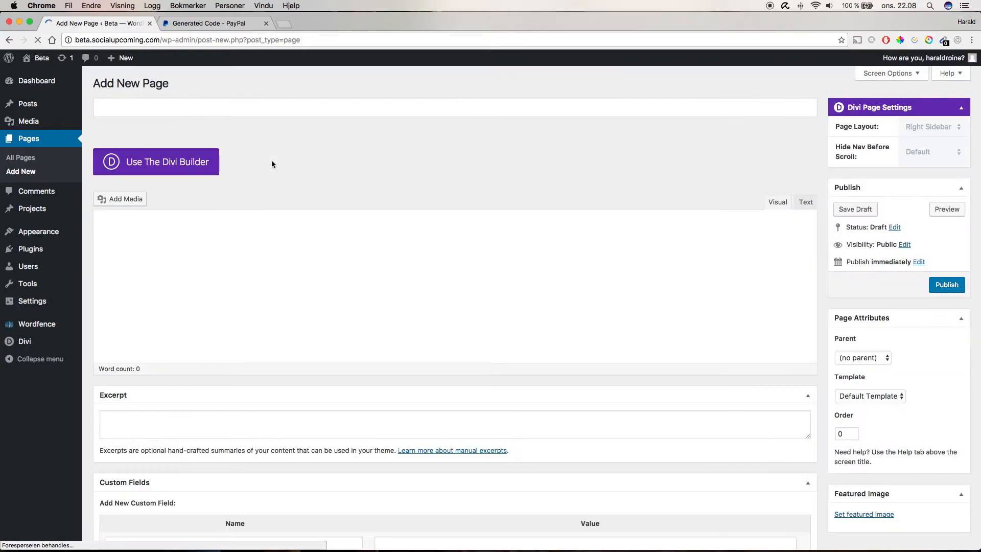
click(211, 113)
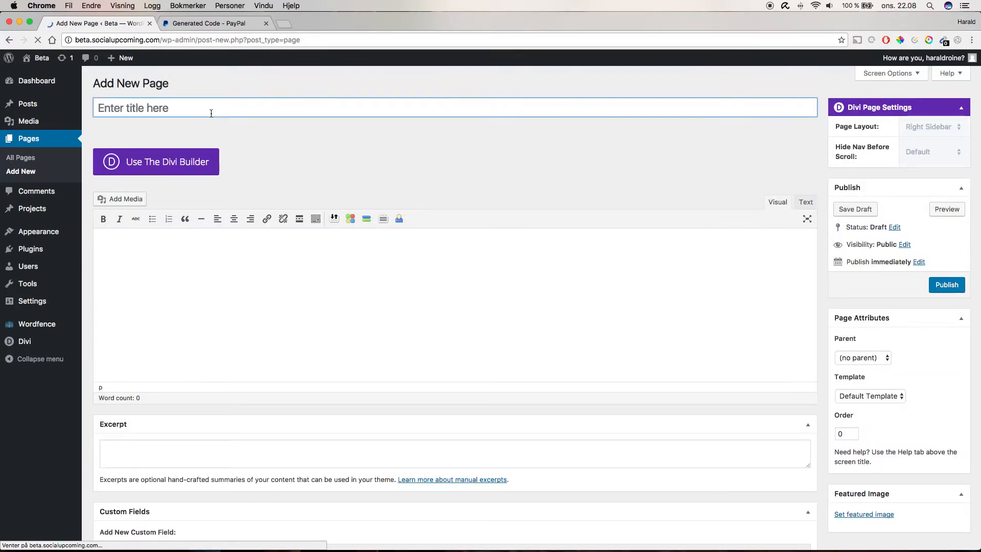
text(Paypal)
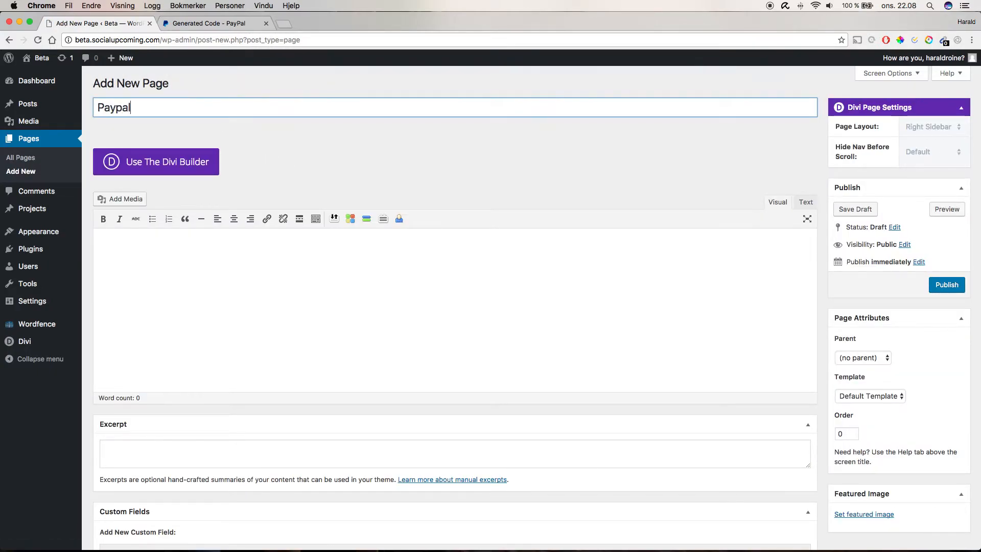
text( button examples)
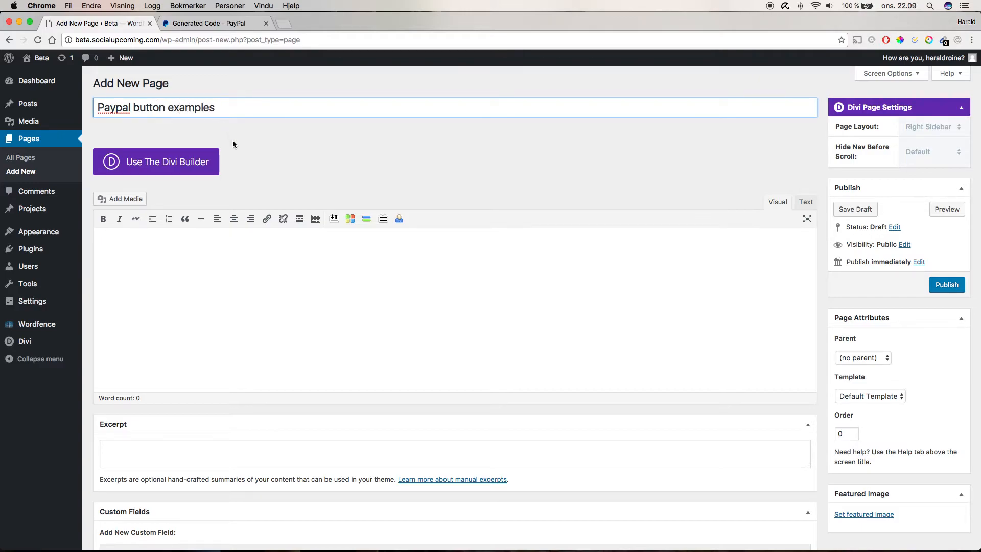
- Enable the Divi Builder for the page and set its template to Blank Page
click(203, 157)
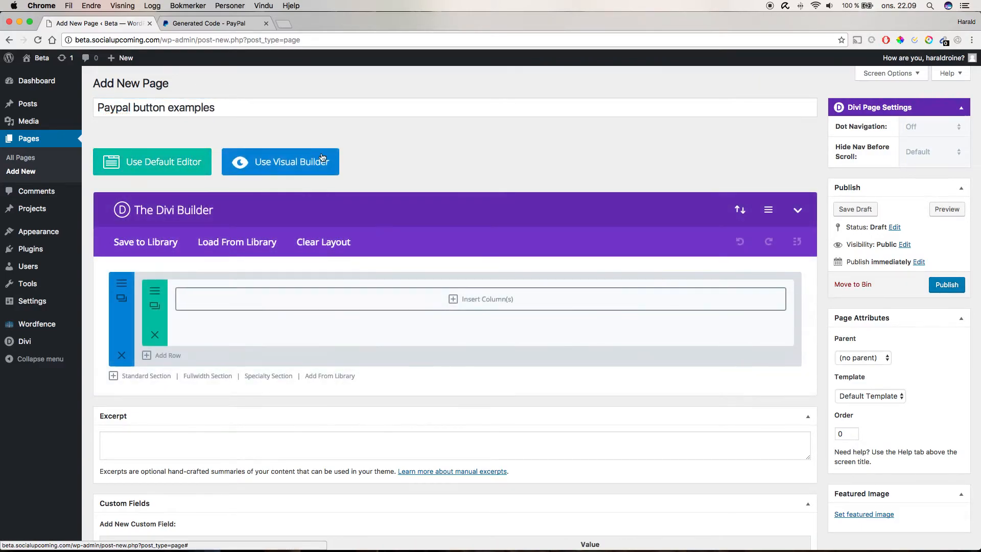
click(867, 399)
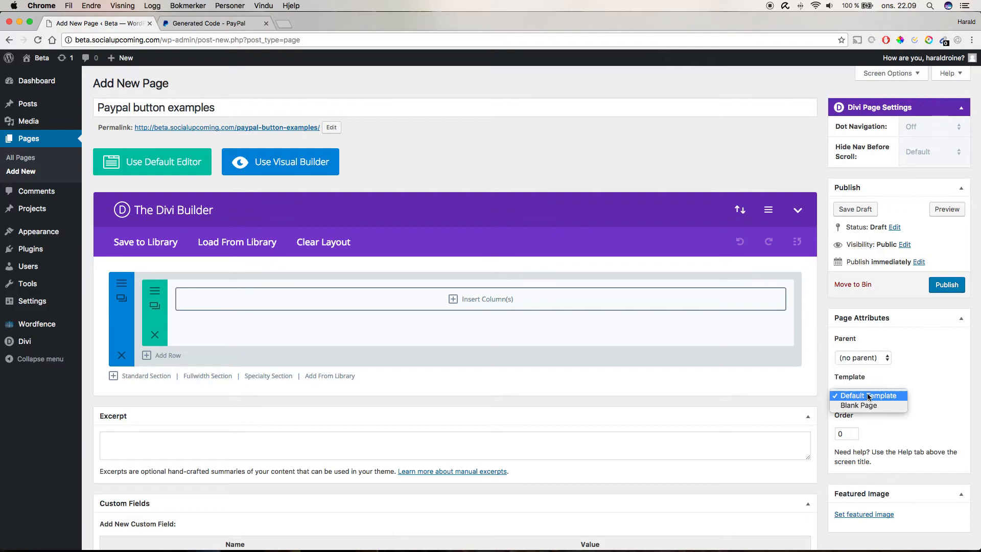
click(858, 407)
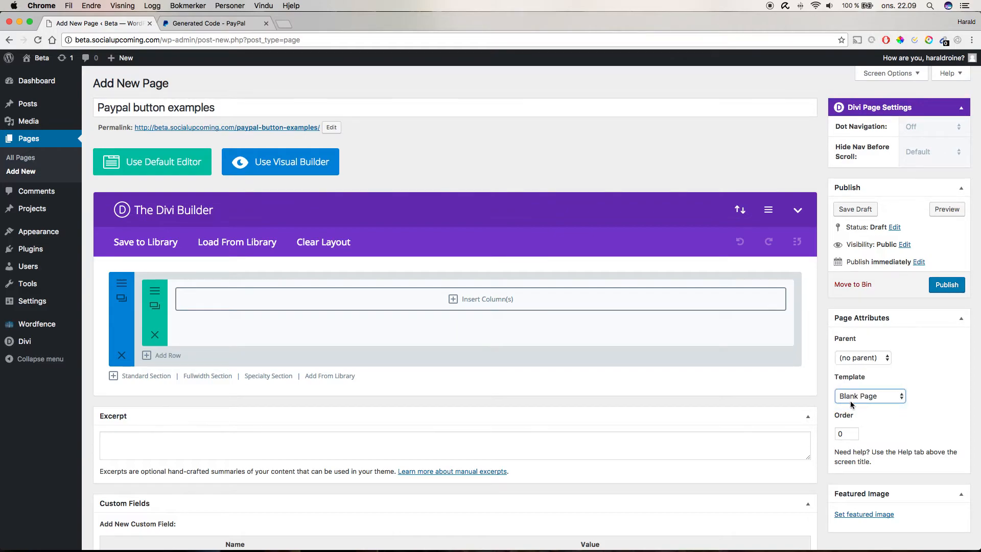
- Insert a row of two equal half-width columns and open the Visual Builder
click(508, 300)
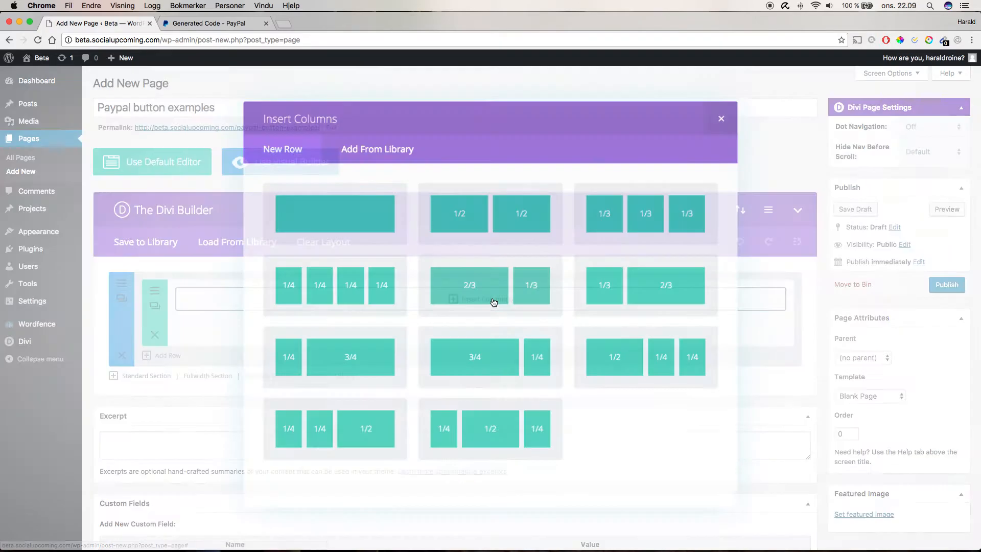
click(510, 217)
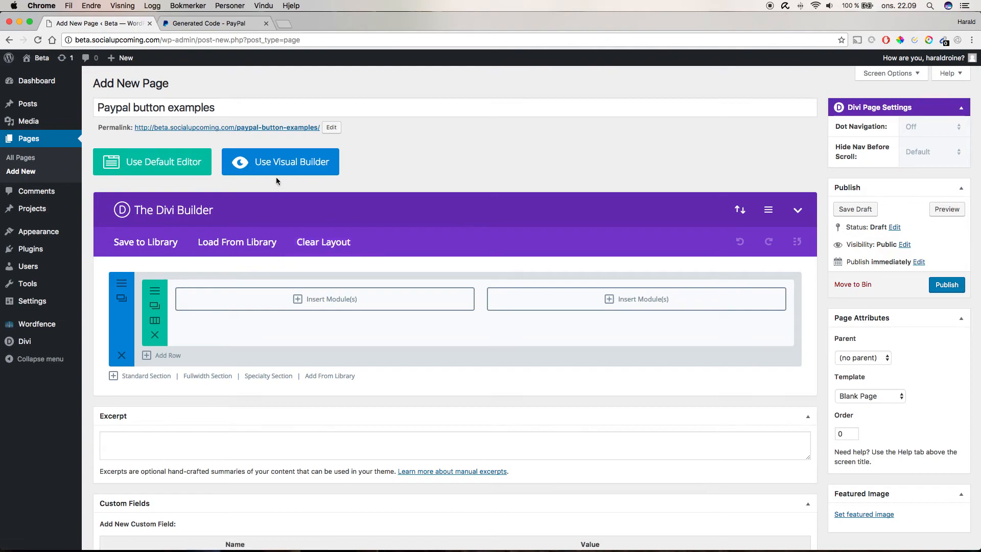
click(275, 169)
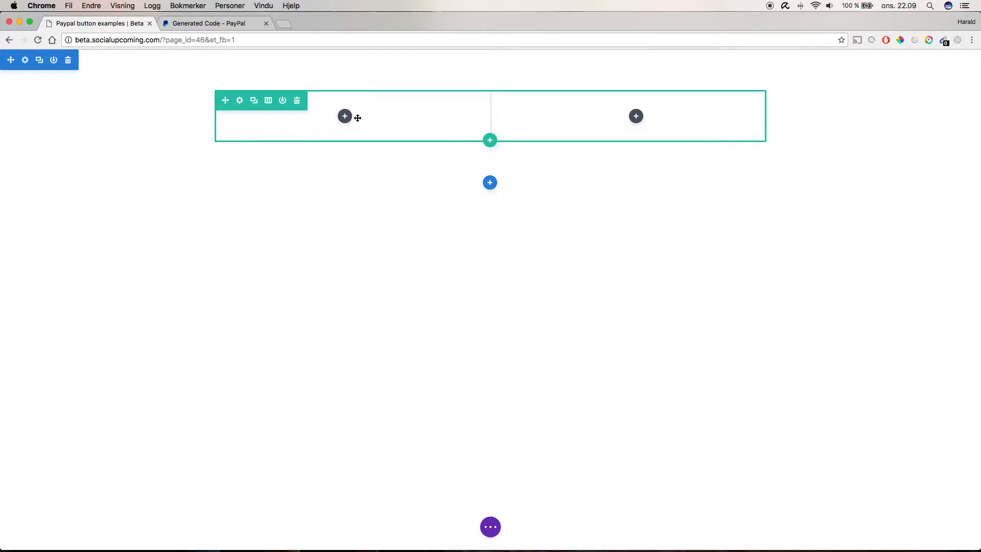
- Add a Text module to the left column with the content Paypal button code
click(345, 116)
text(tex)
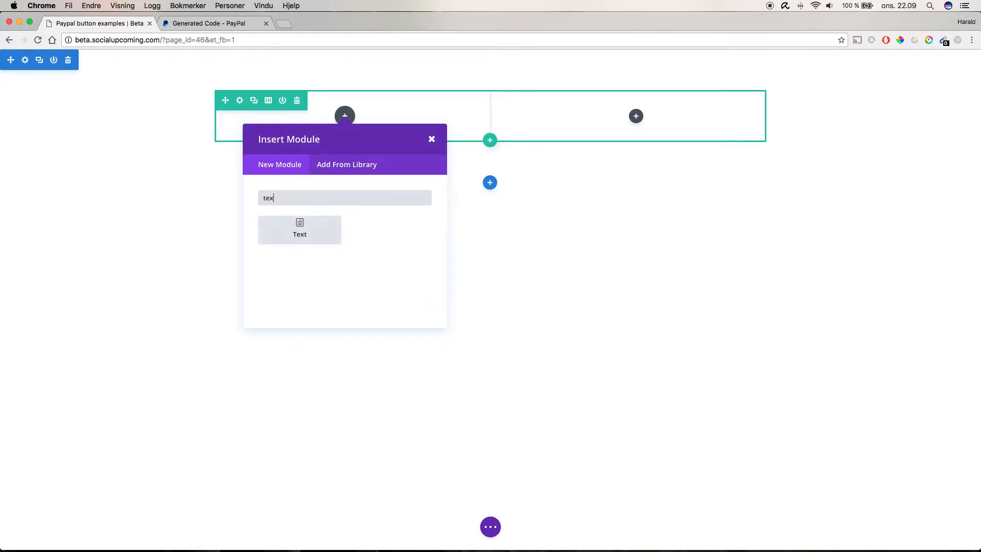
key(Return)
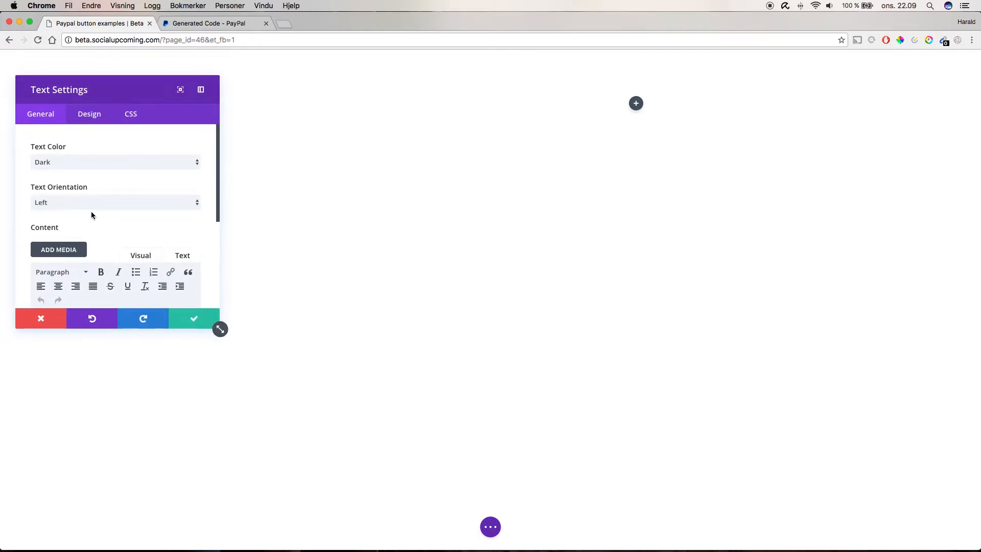
scroll(105, 269, down, 2)
text(P)
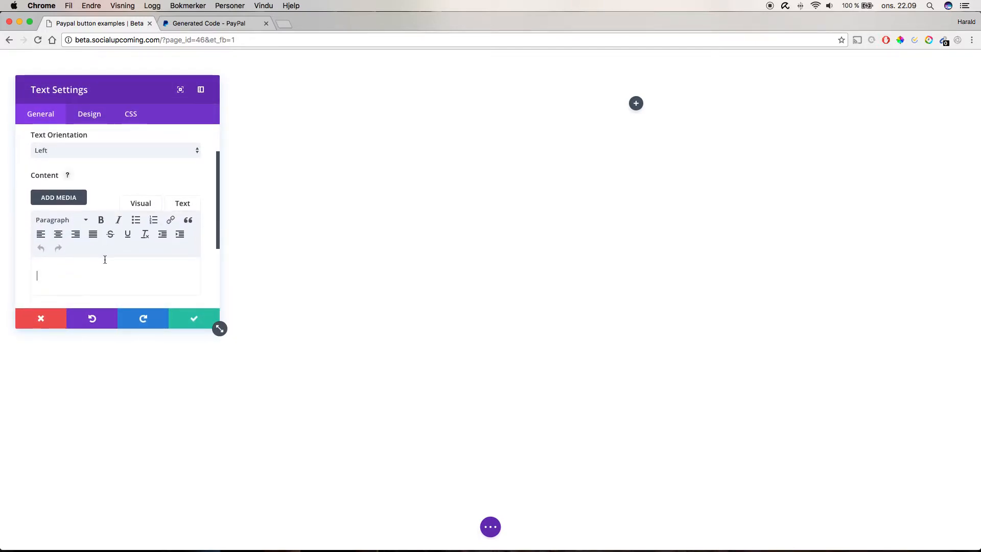
text(aypal button code)
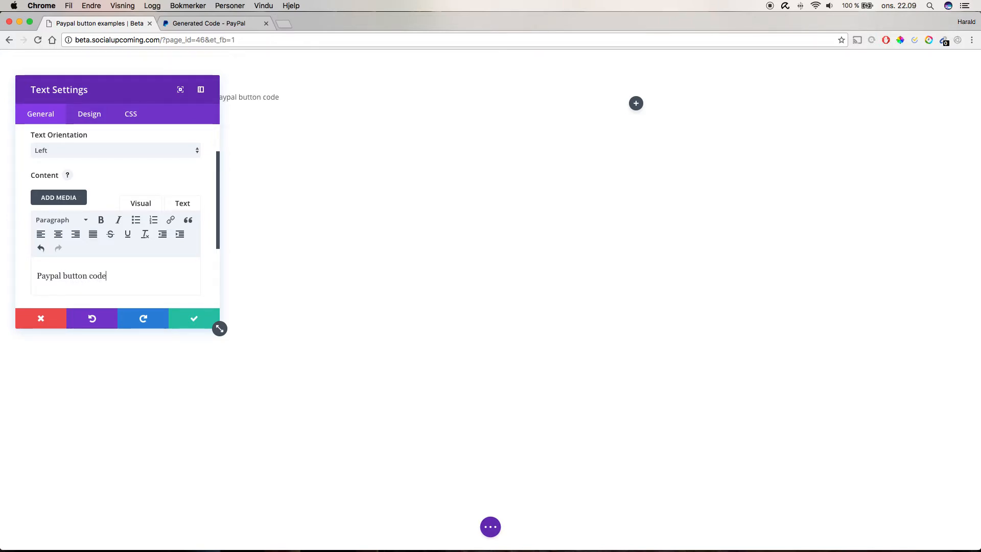
click(192, 320)
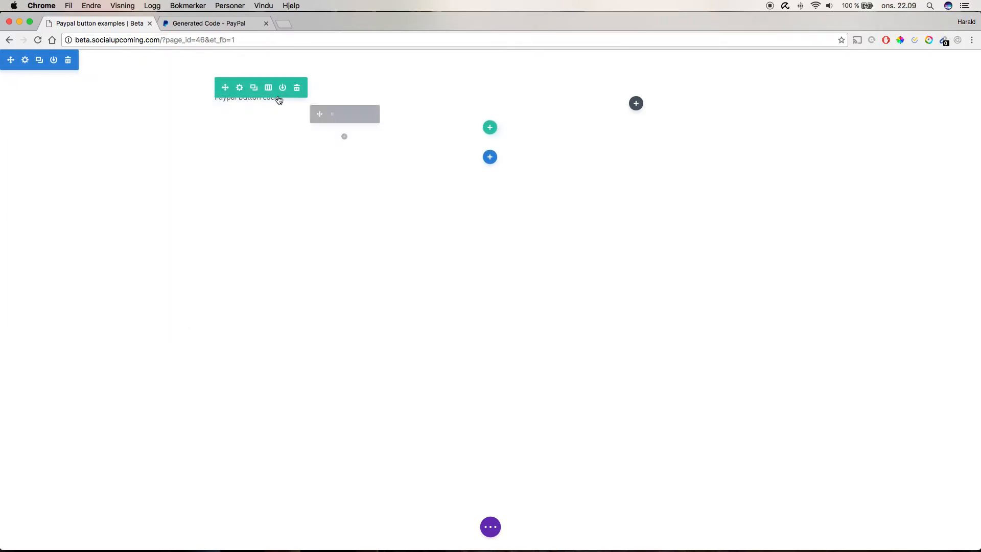
- Duplicate the text module and replace the copy's content with the pasted PayPal button HTML
click(345, 115)
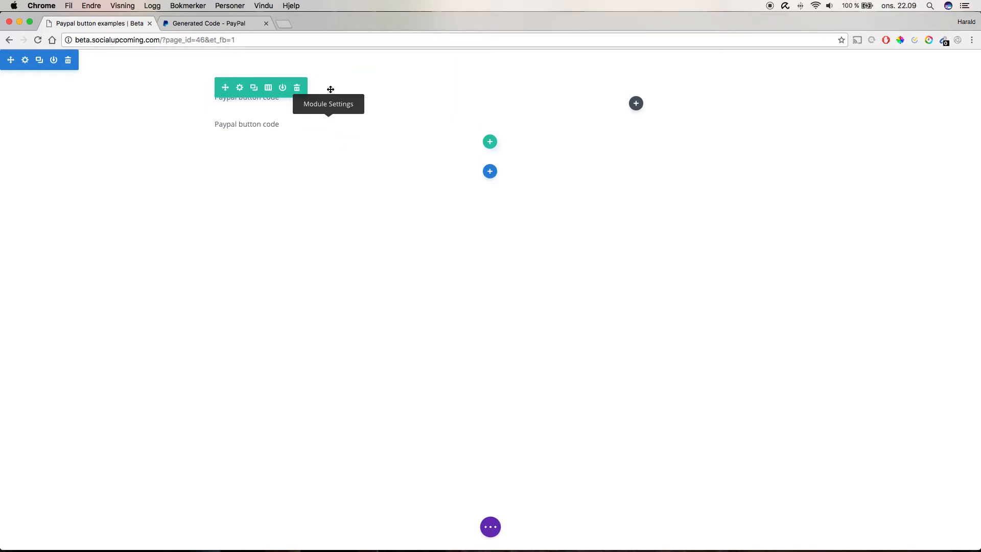
click(331, 115)
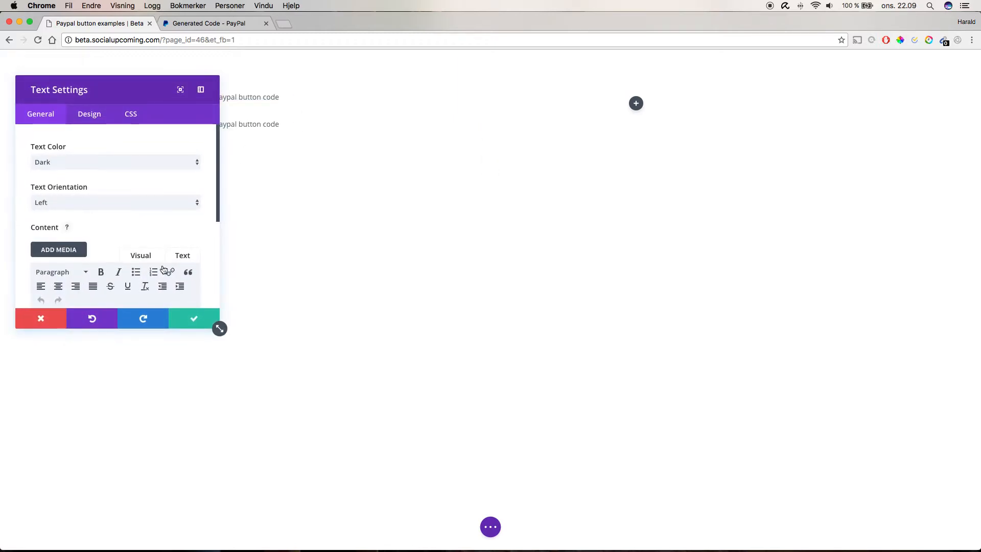
click(182, 254)
scroll(162, 247, down, 2)
click(87, 193)
key(super+a)
key(super+v)
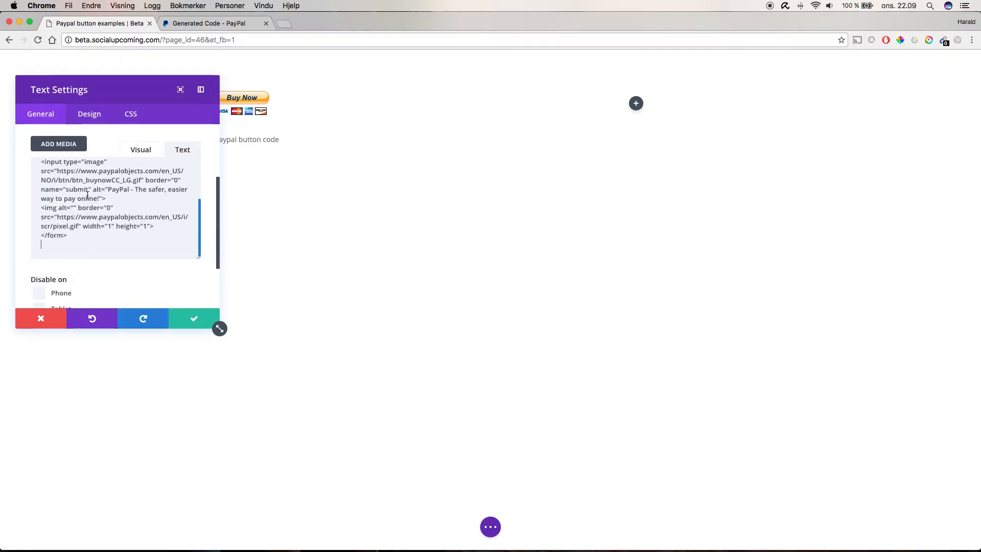
click(192, 319)
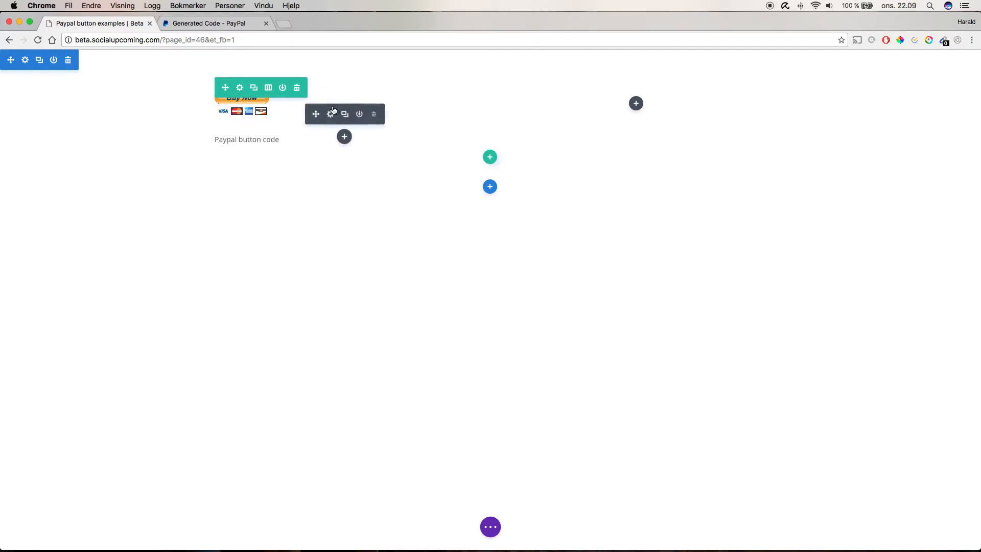
- Move the button module below the heading text and review its content in visual and text views
drag(315, 113, 318, 155)
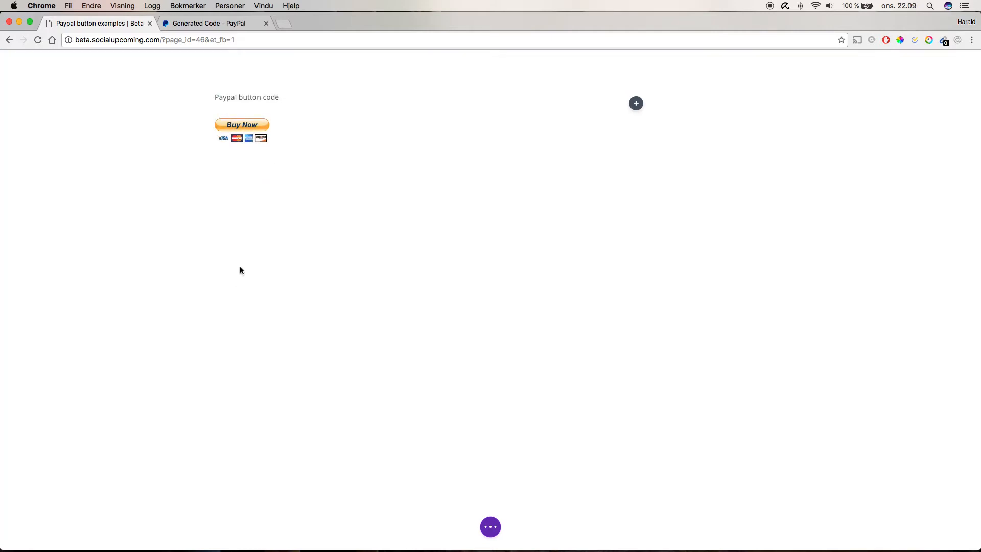
click(333, 105)
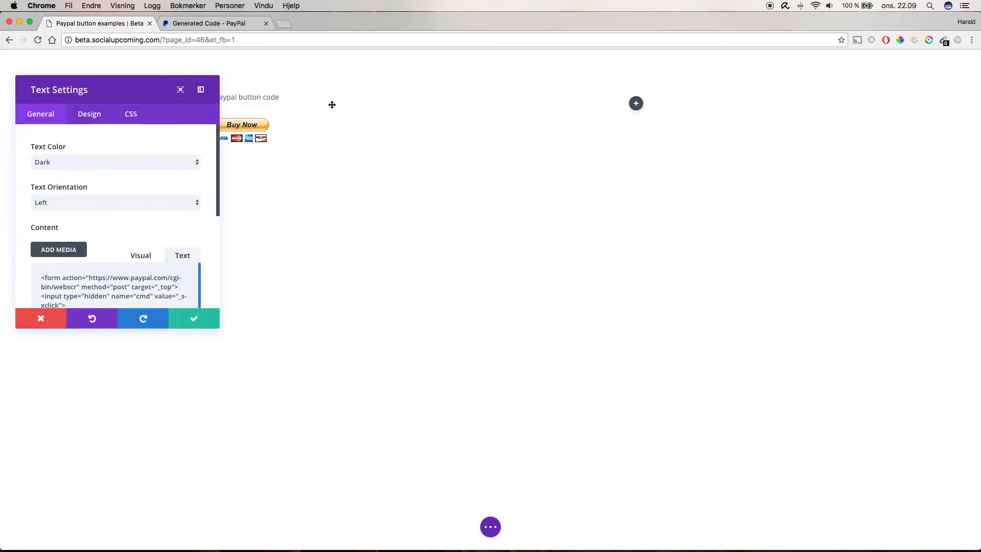
click(201, 89)
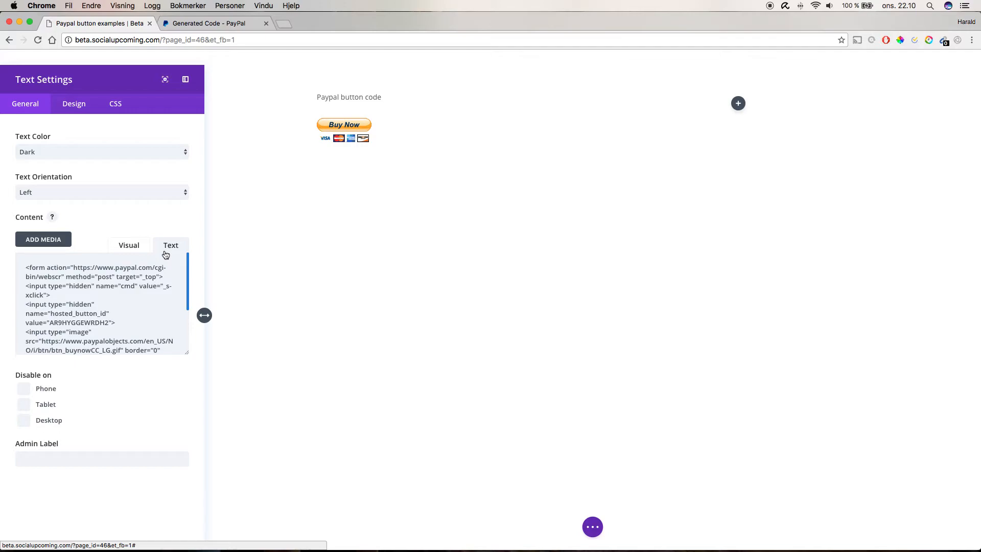
click(127, 250)
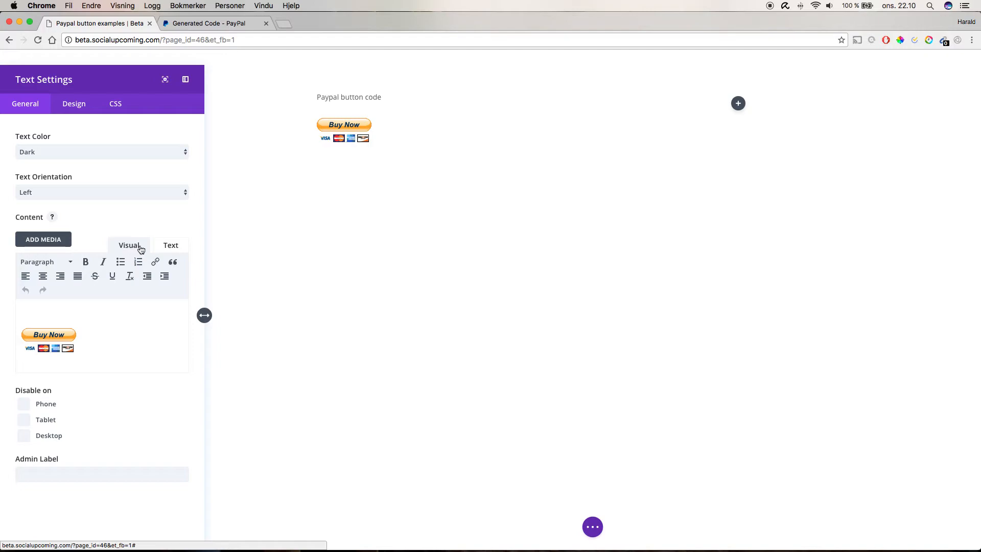
click(164, 251)
click(136, 287)
key(cmd+a)
key(Right)
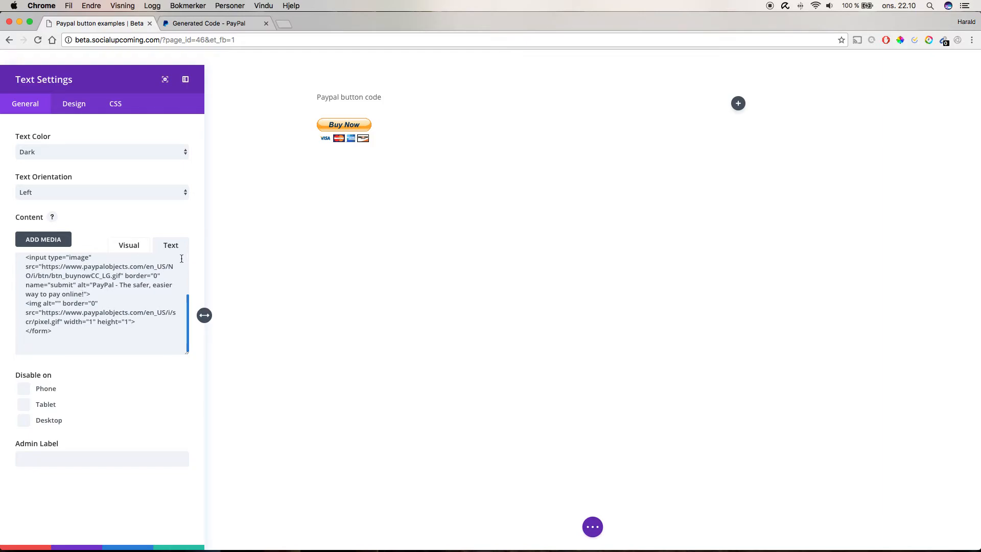
click(163, 548)
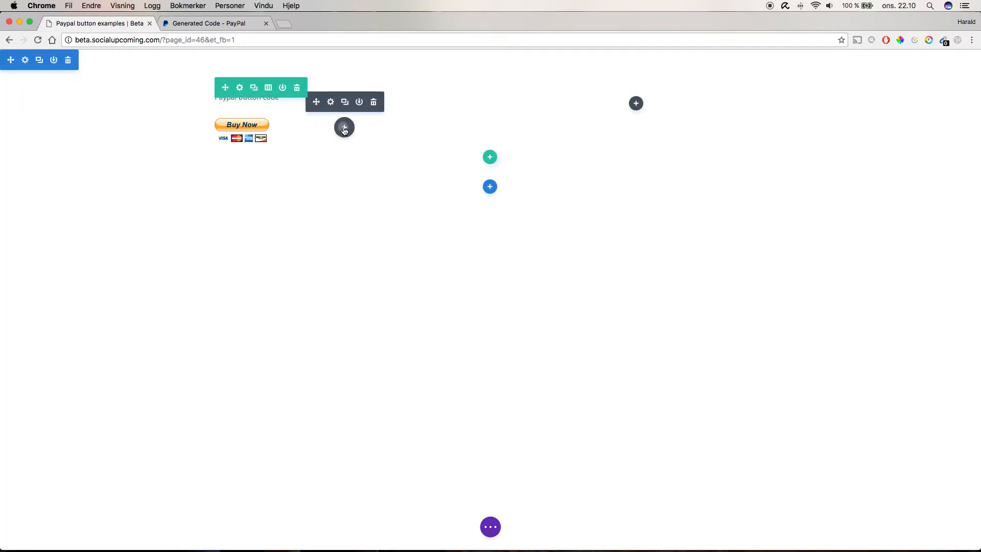
- Add a Code module beneath the button containing the pasted PayPal button code
click(344, 129)
scroll(372, 255, down, 3)
scroll(371, 256, down, 2)
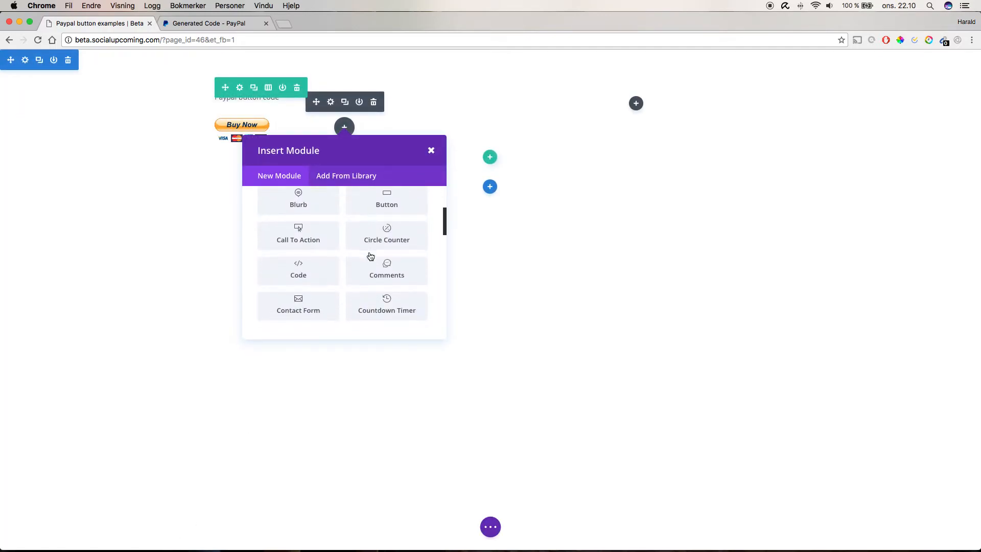
click(308, 269)
click(67, 169)
key(super+v)
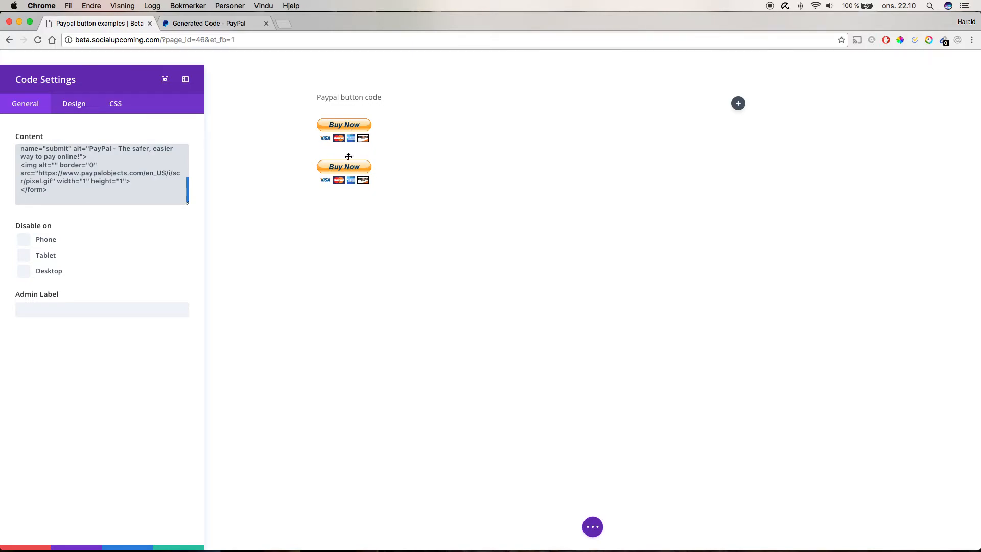
click(204, 314)
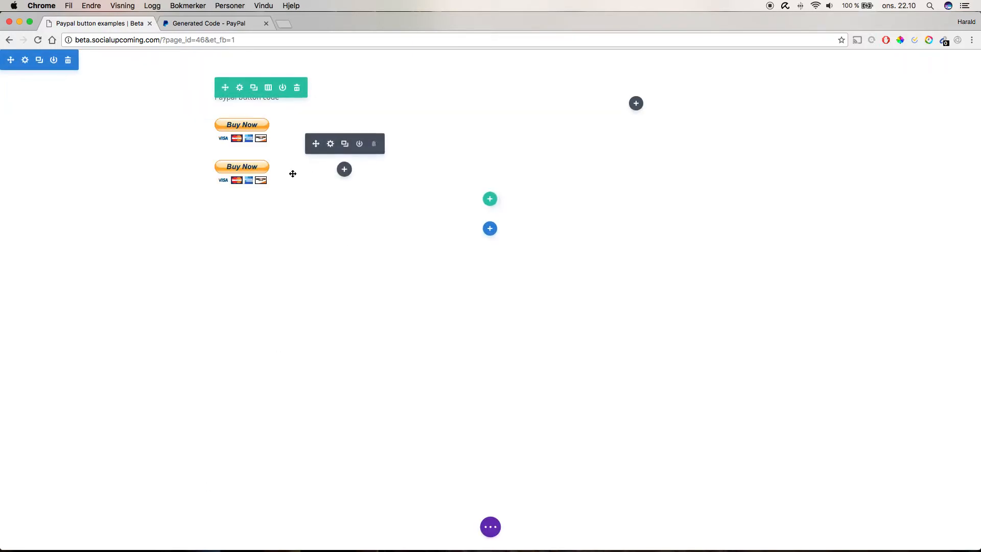
- Add a Text module to the right column with the content Email url version
click(636, 104)
text(text)
click(592, 219)
click(41, 291)
text(Email)
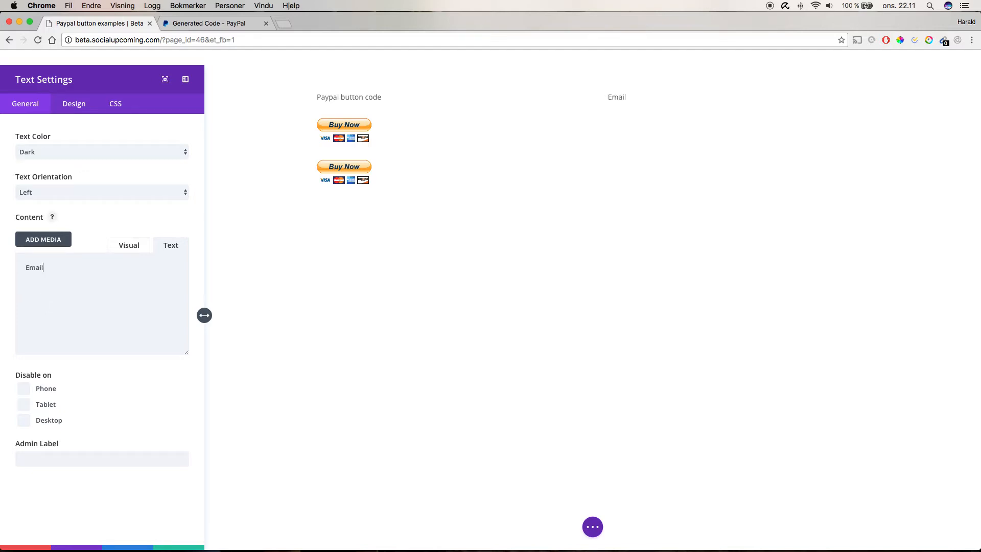
text( url version)
click(179, 547)
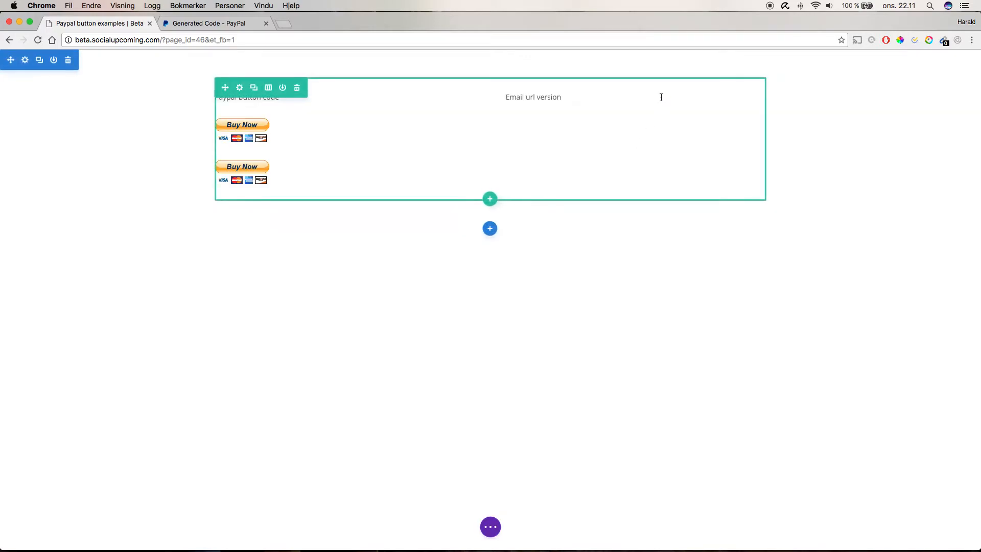
- Copy the PayPal email link URL from the Email tab of the generated code page
click(217, 22)
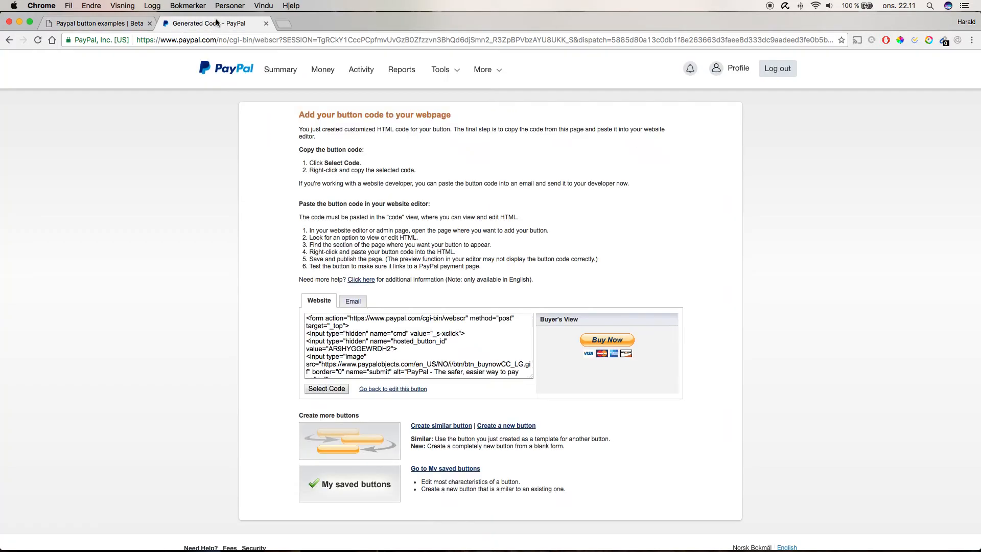
click(352, 301)
click(395, 331)
key(super+c)
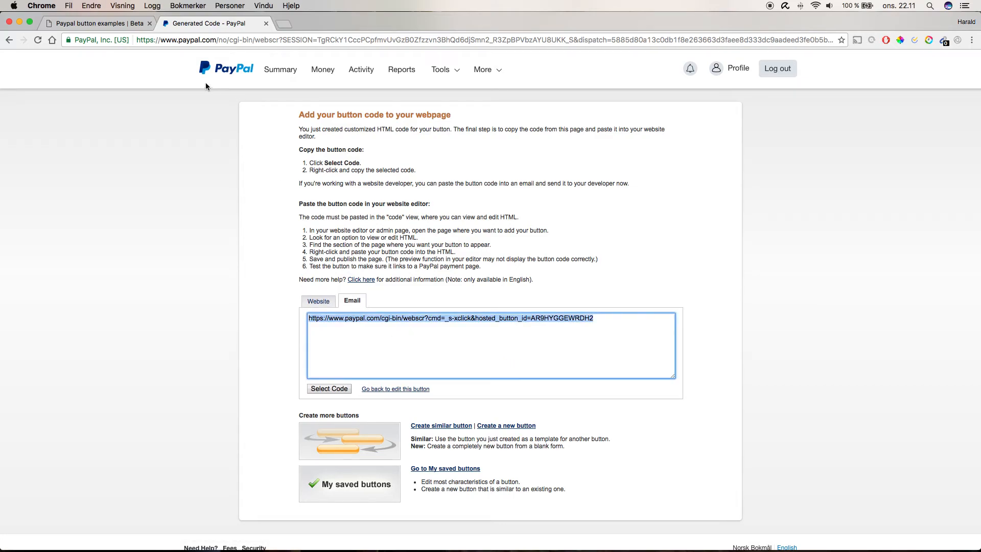
click(107, 23)
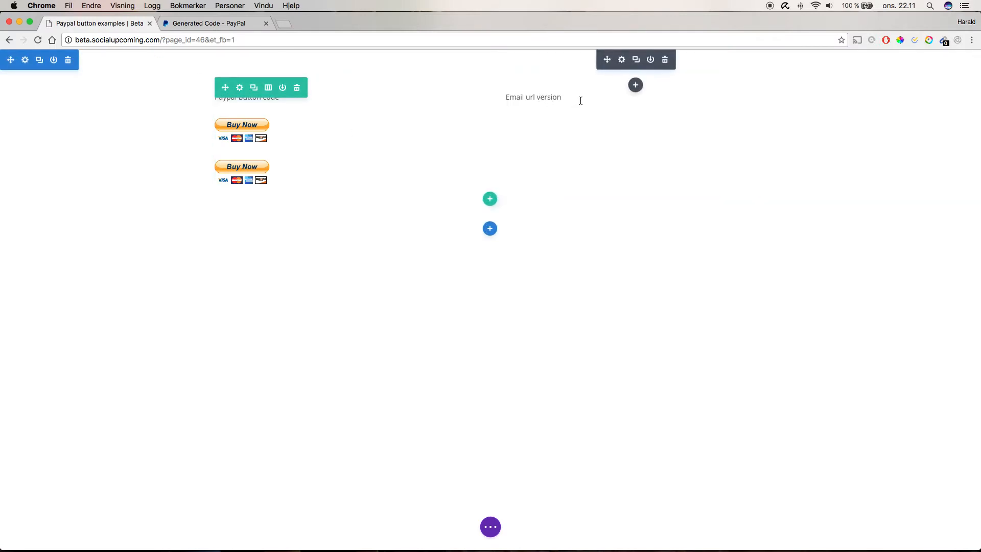
- Insert a Button module in the right column and paste the PayPal link as its button URL
click(636, 85)
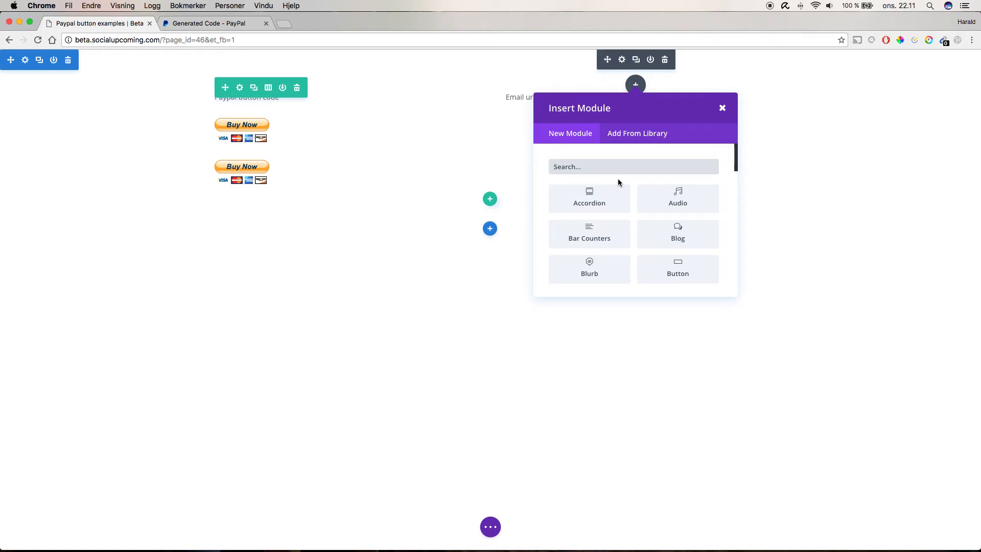
text(but)
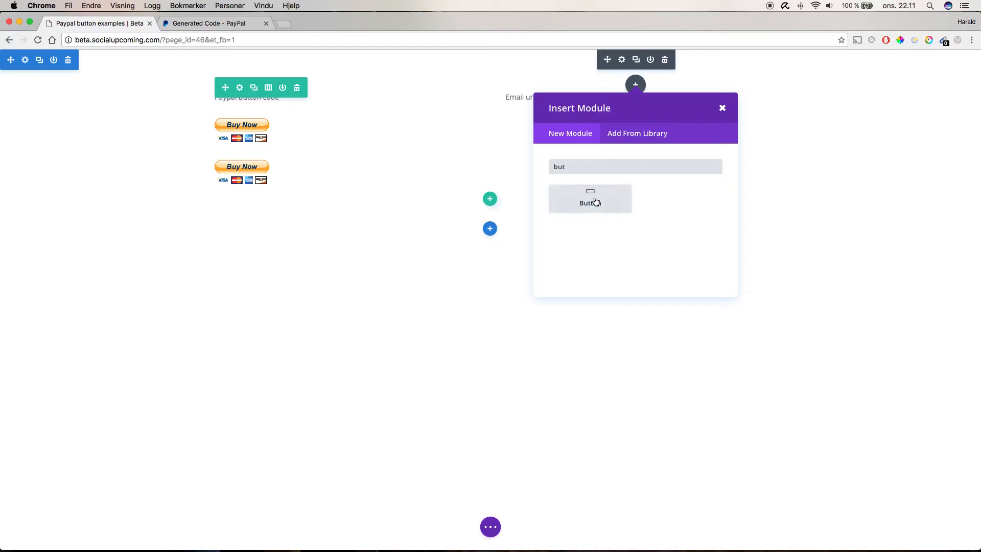
click(595, 202)
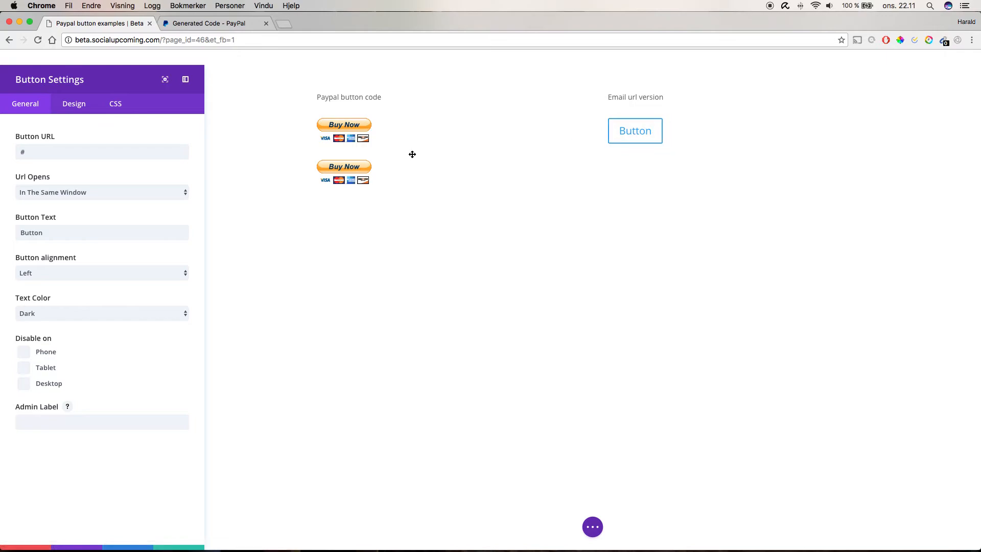
click(59, 149)
key(super+a)
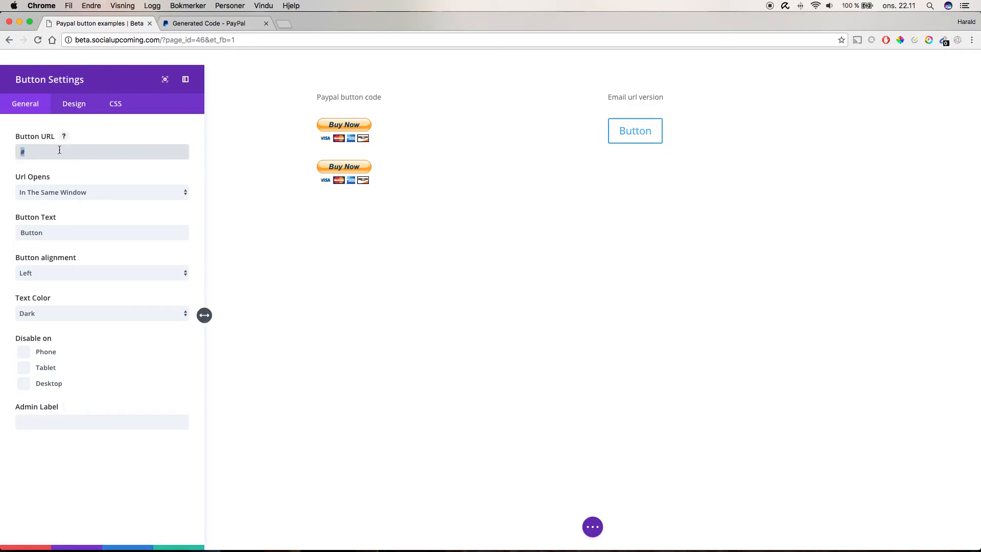
key(super+v)
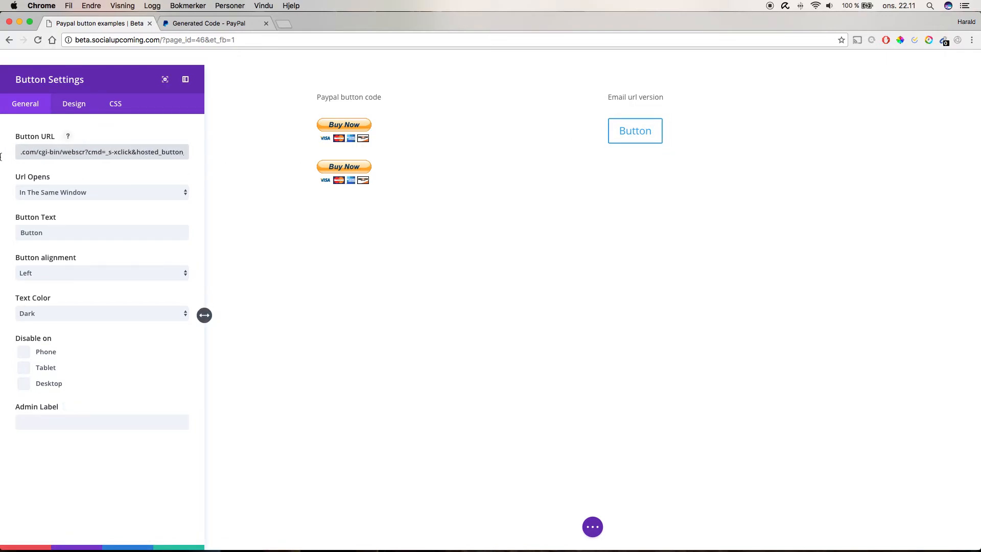
drag(61, 154, 15, 156)
click(66, 152)
drag(75, 152, 1, 152)
click(107, 155)
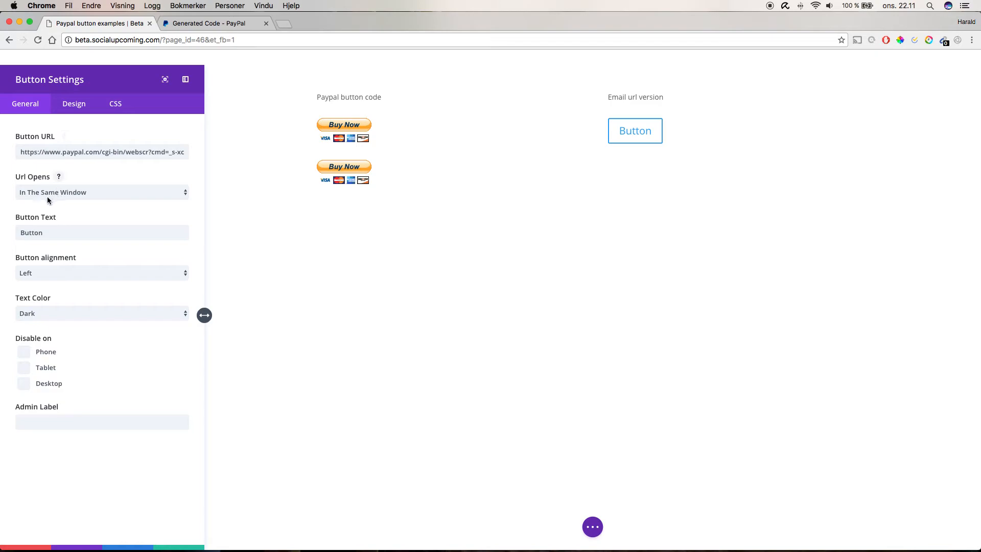
- Set the button text to Buy Now
drag(49, 233, 1, 236)
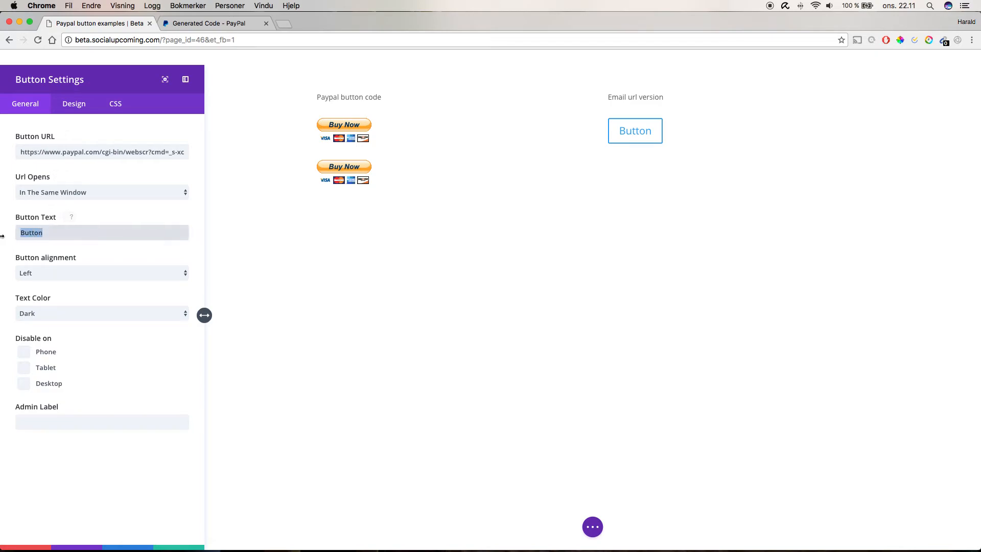
text(Buy Now)
click(38, 279)
click(40, 282)
click(45, 272)
click(35, 264)
click(32, 313)
click(39, 322)
click(39, 316)
click(40, 306)
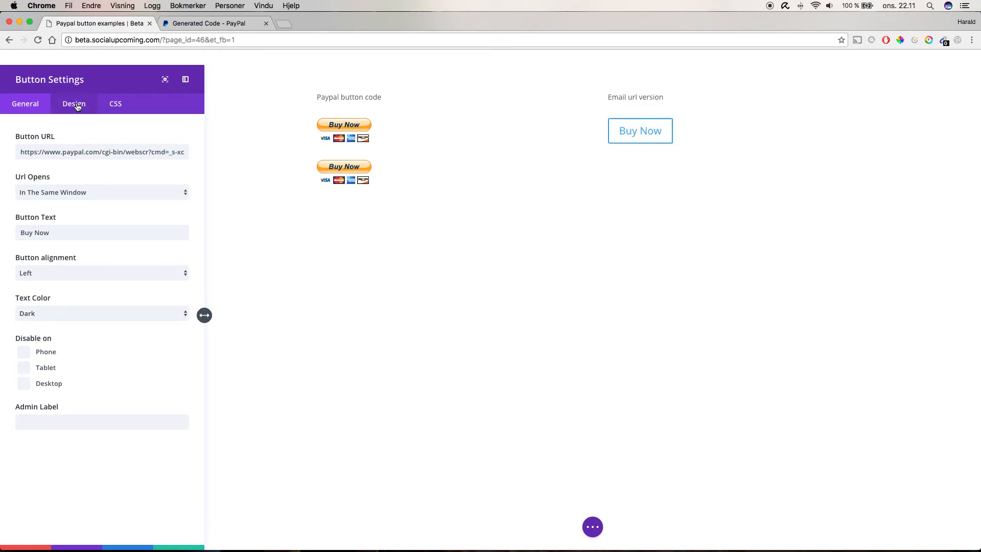
- Enable custom styles for the button and set its text size to 37px
click(76, 105)
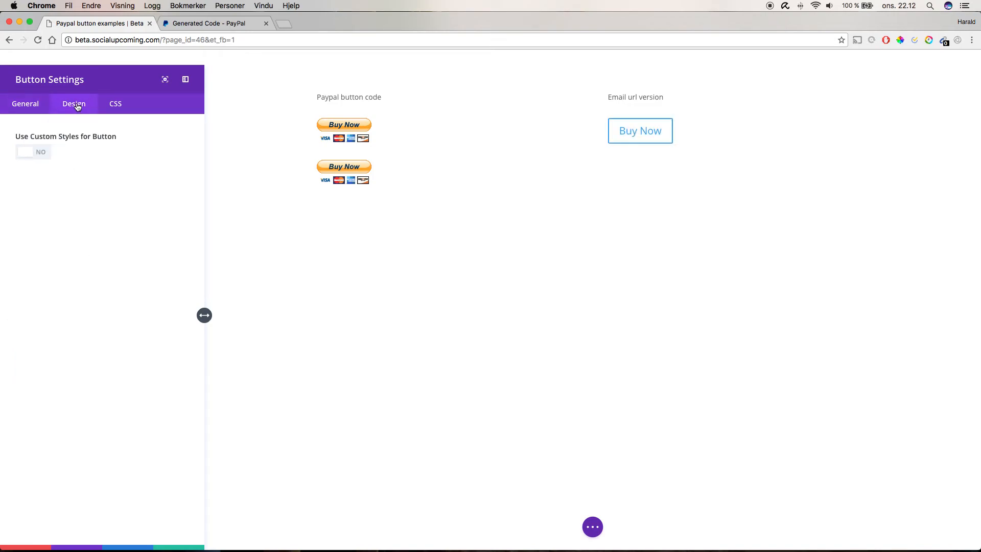
click(32, 153)
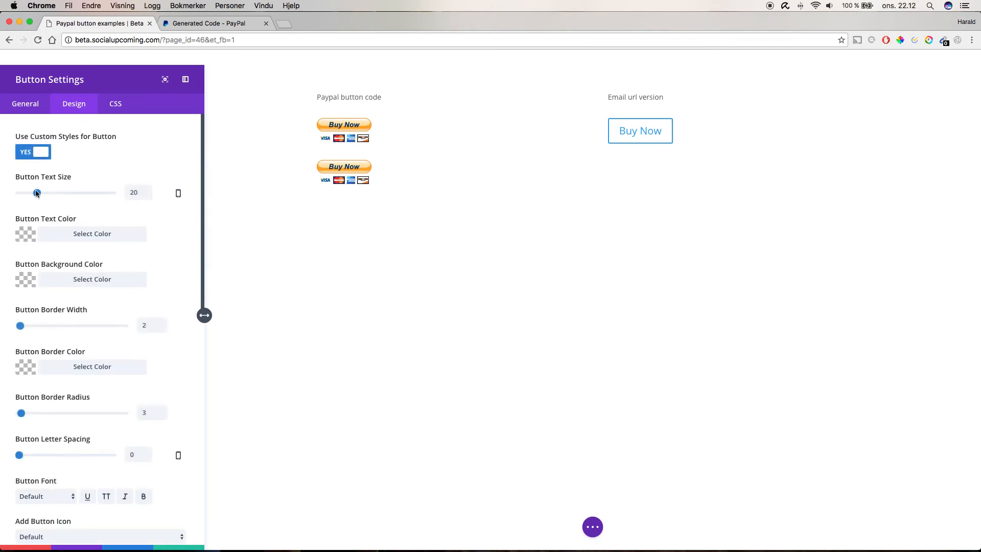
click(39, 194)
drag(39, 193, 53, 193)
- Set the button text colour to white
click(29, 241)
click(63, 315)
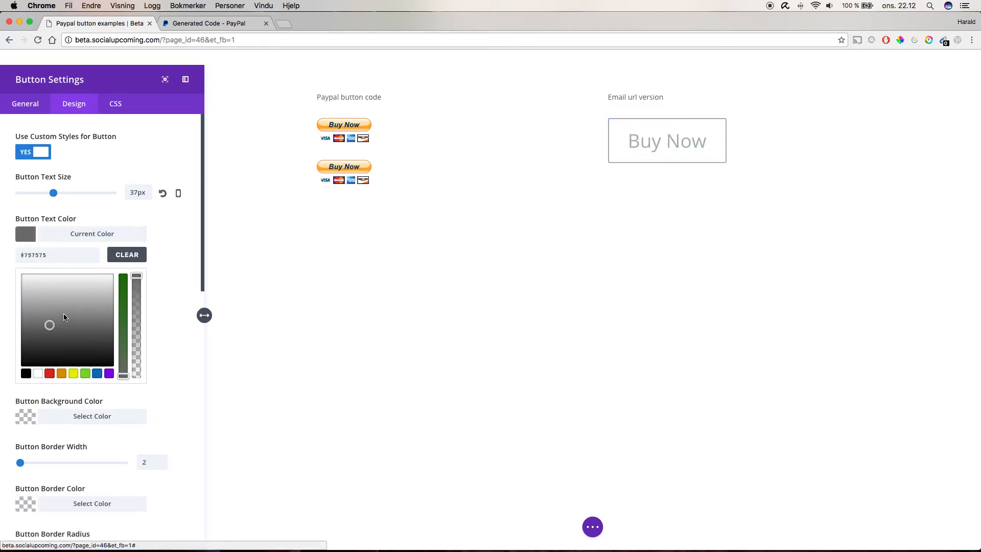
mouse_move(70, 310)
mouse_down()
mouse_move(87, 286)
mouse_move(79, 286)
mouse_move(90, 285)
mouse_move(21, 271)
mouse_up()
click(25, 238)
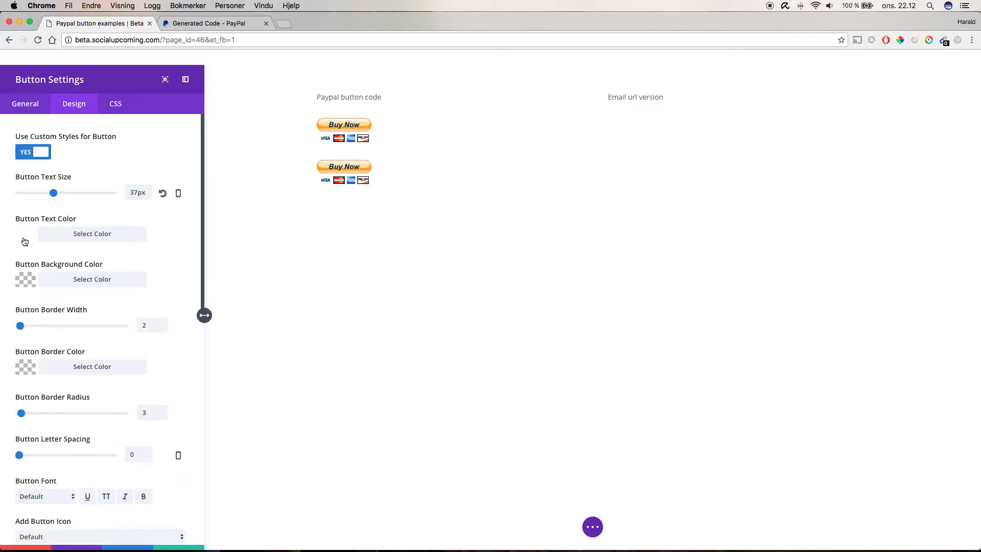
- Set the button background colour to green, #00a31d
click(25, 280)
click(49, 368)
click(50, 352)
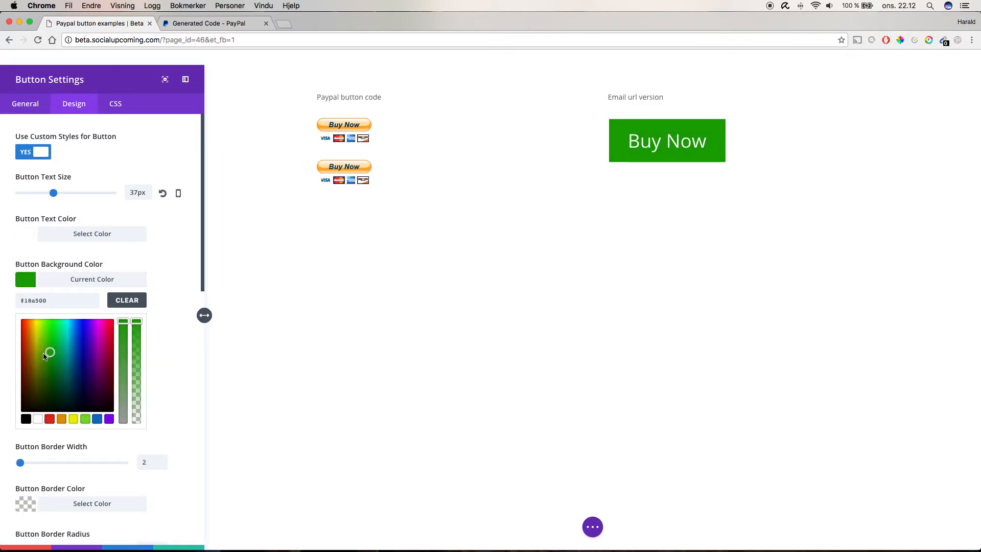
click(36, 347)
mouse_move(33, 348)
mouse_down()
mouse_move(35, 332)
mouse_move(45, 362)
mouse_move(55, 353)
mouse_up()
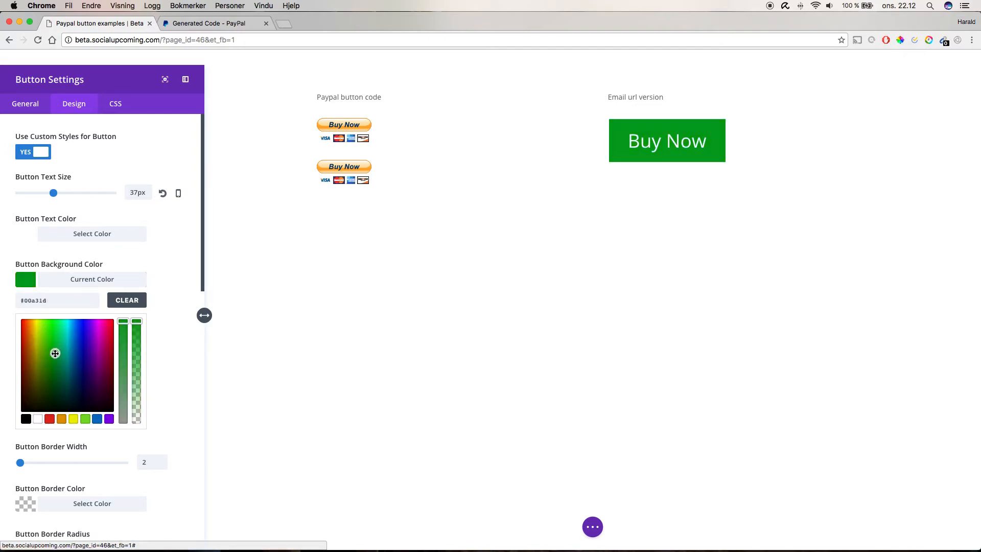
- Give the button an 8px border in grey #919191
click(29, 282)
mouse_move(21, 326)
mouse_down()
mouse_move(36, 328)
mouse_move(18, 328)
mouse_up()
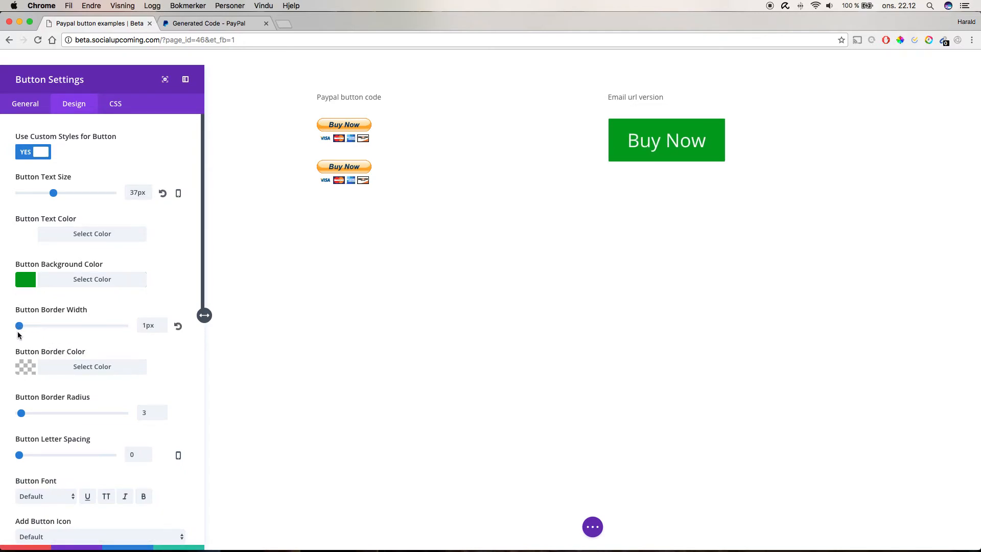
click(29, 372)
drag(53, 423, 44, 448)
drag(31, 327, 27, 326)
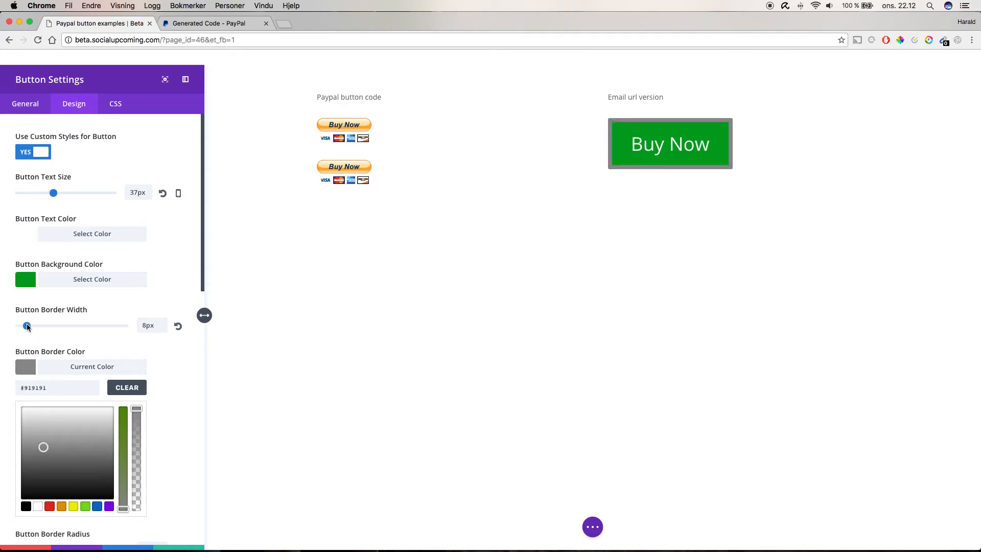
click(25, 291)
click(28, 289)
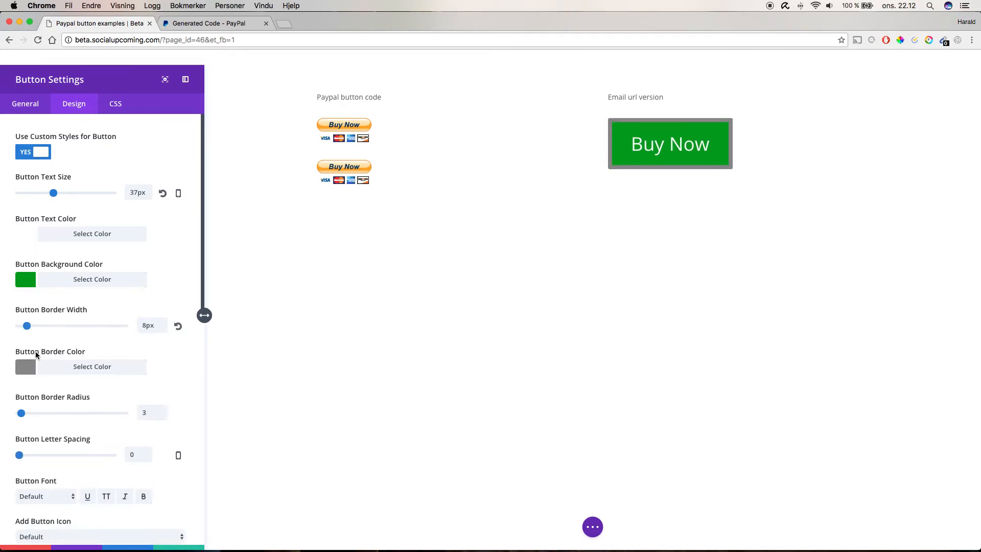
- Set the button border radius to 25px and close the button settings
scroll(42, 406, down, 2)
drag(21, 375, 45, 376)
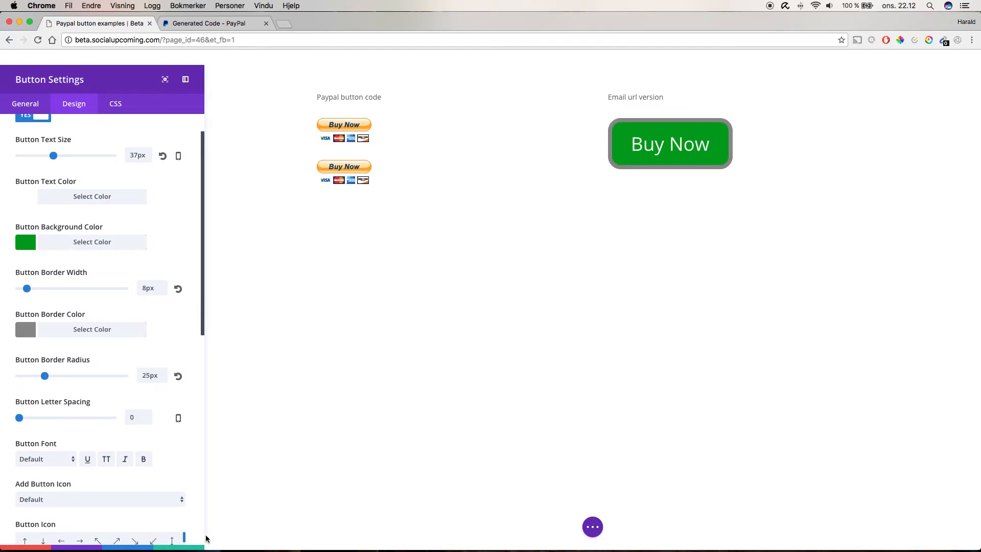
click(188, 548)
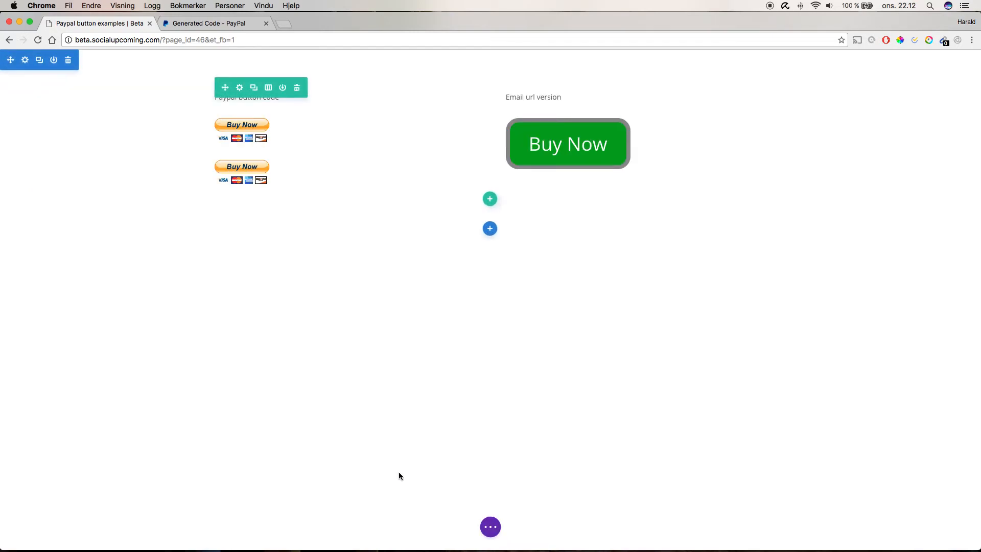
- Go to the WordPress admin dashboard
click(490, 527)
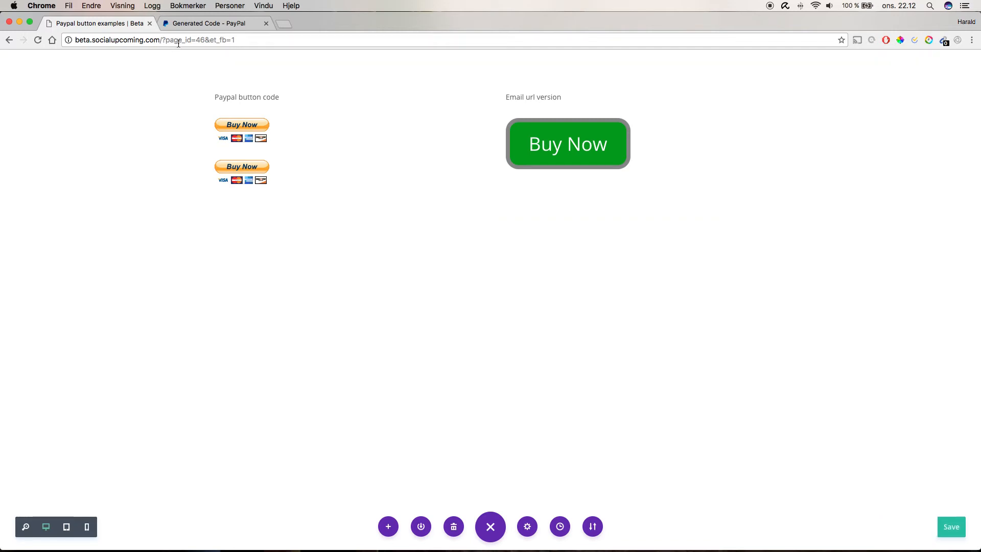
drag(161, 40, 335, 53)
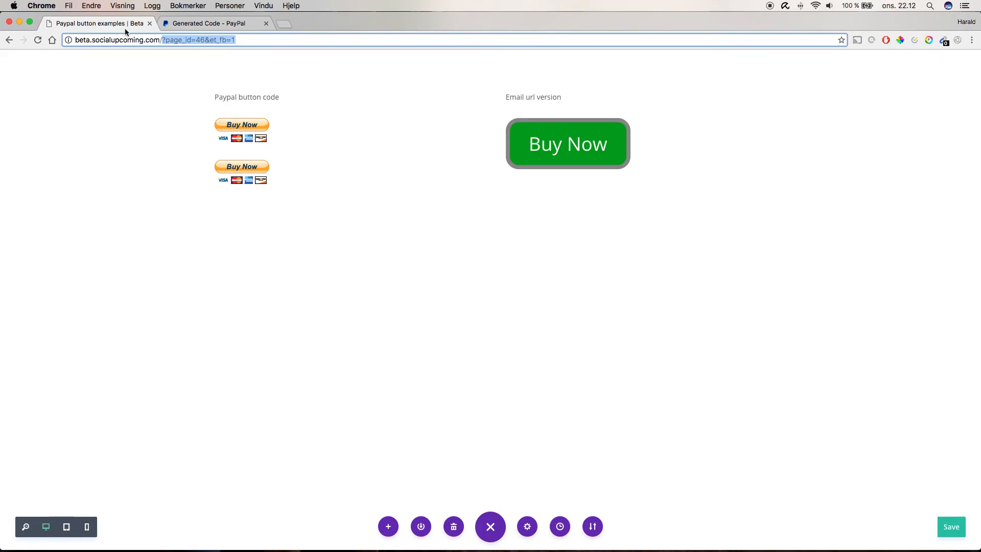
text(wp)
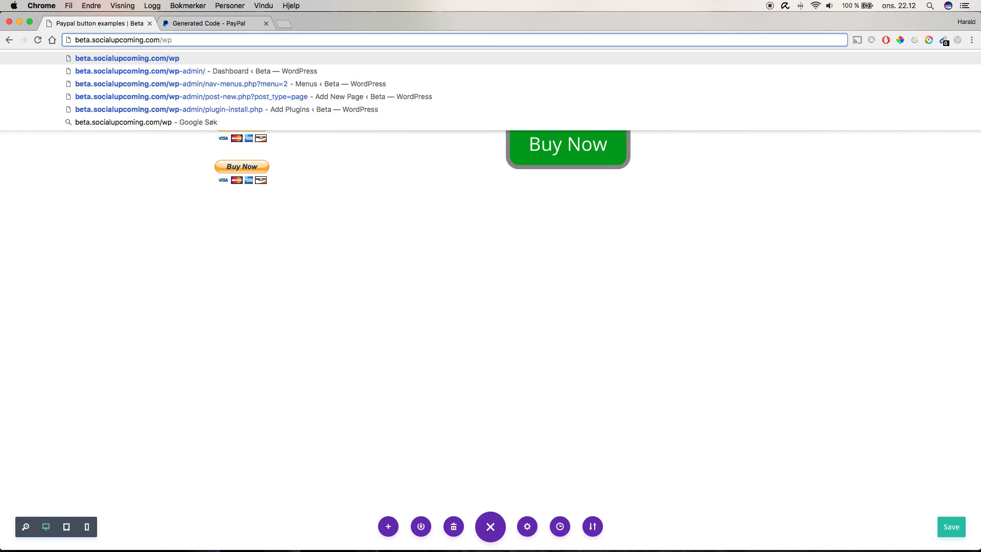
key(Down)
key(Return)
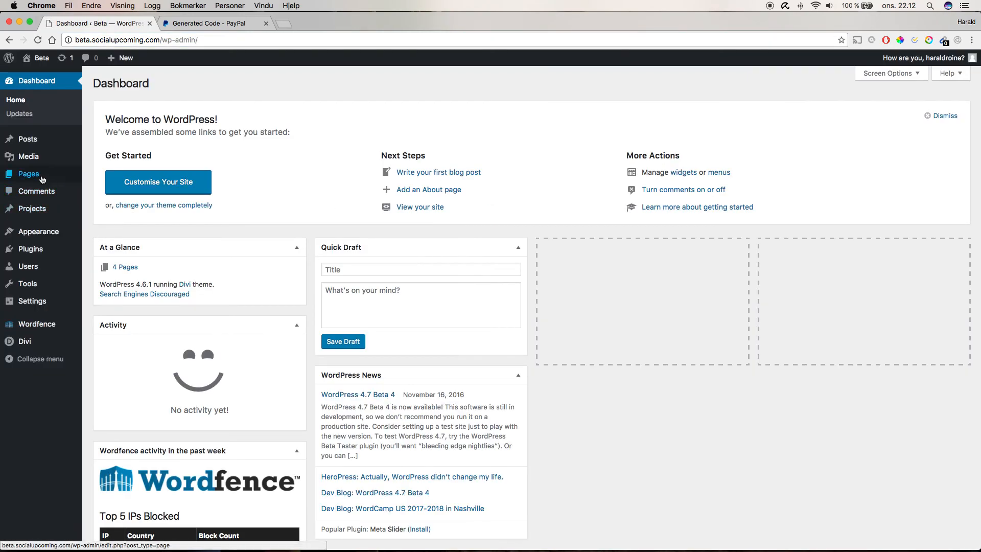
- Open the Paypal button examples page for editing and view the live page through its permalink
click(43, 178)
click(150, 217)
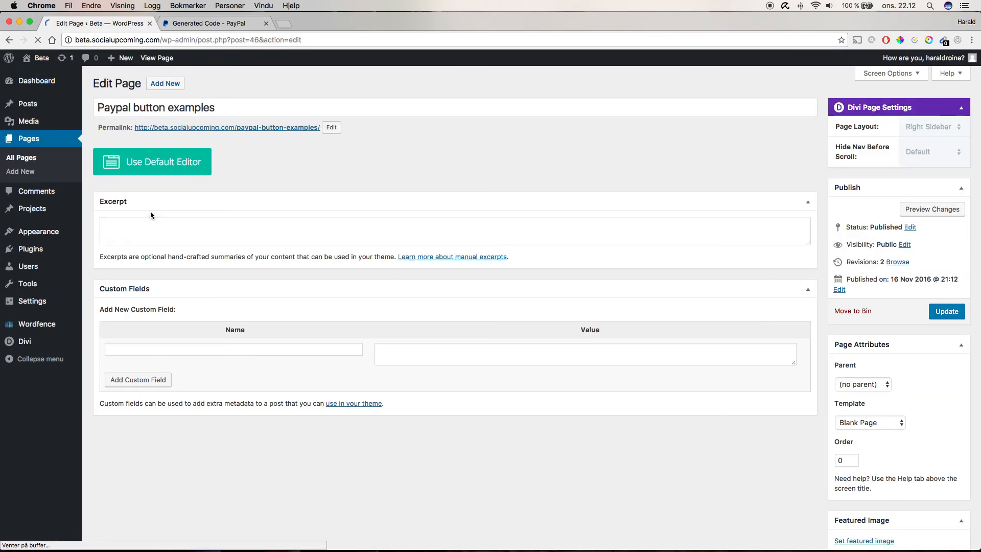
super+click(254, 129)
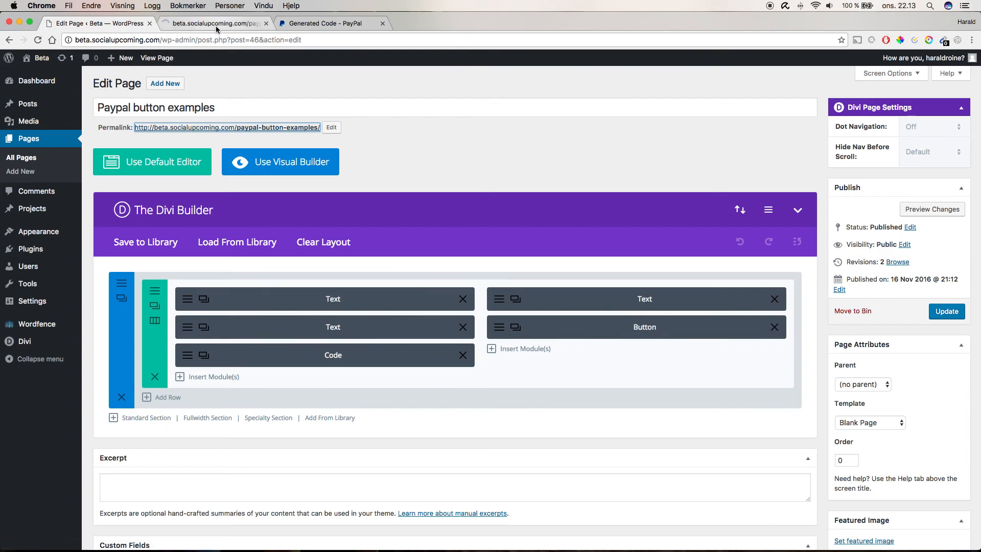
click(216, 26)
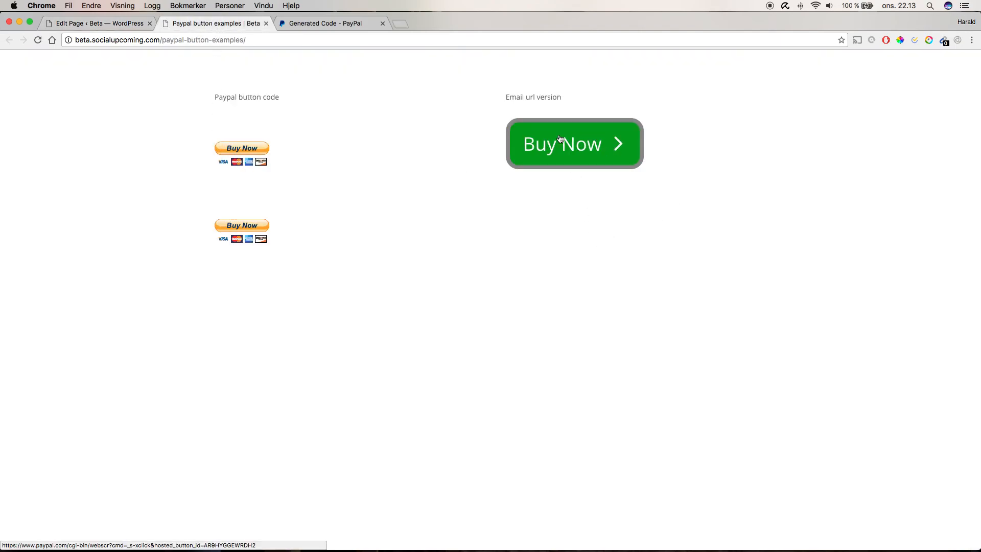
- Test the green Buy Now button and the PayPal Buy Now image button on the live page
click(581, 148)
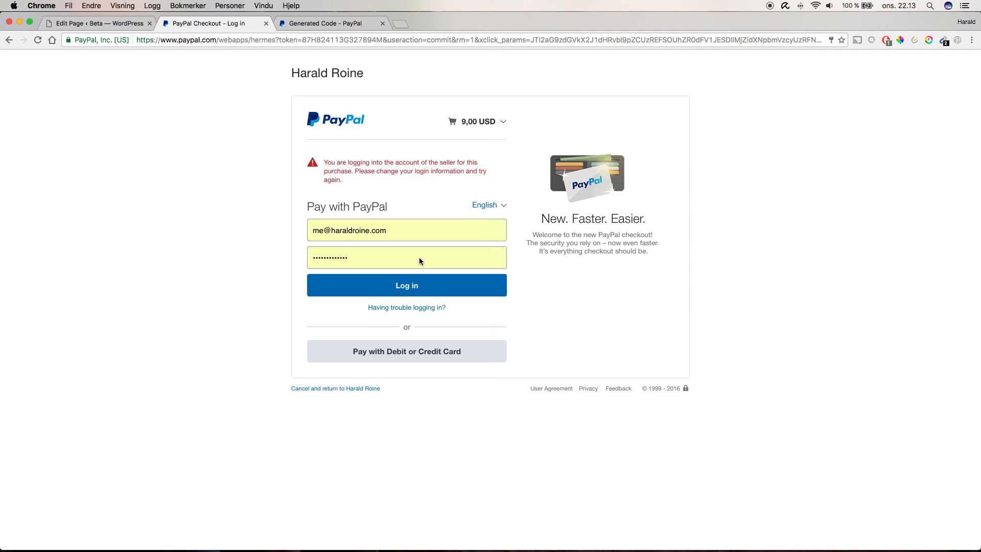
click(9, 44)
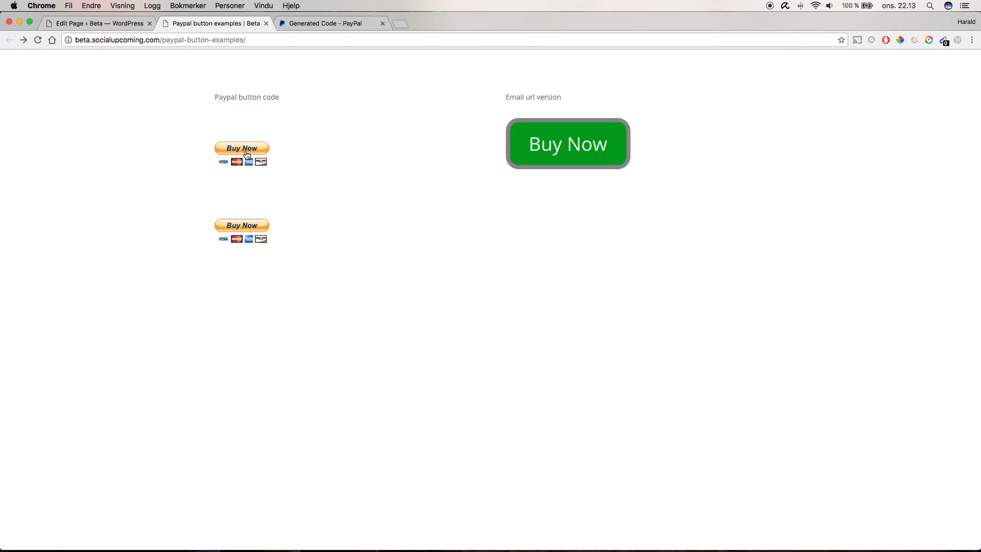
click(247, 153)
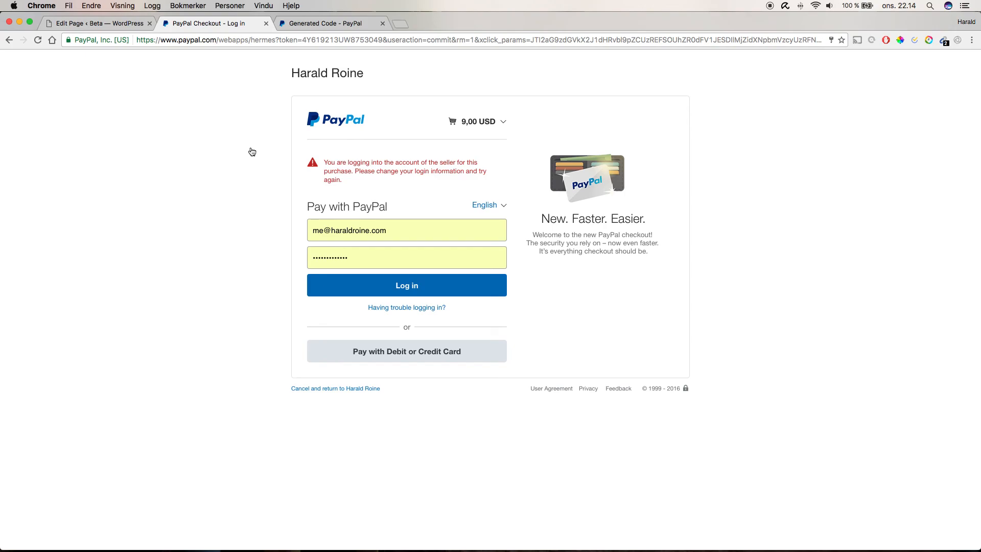
- Return to the page editor and open the Visual Builder
click(87, 23)
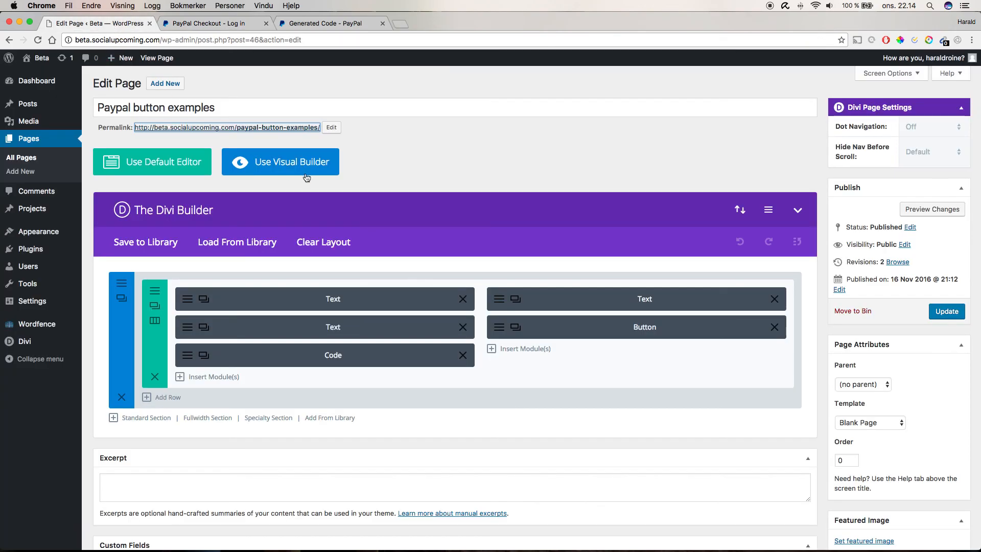
click(299, 169)
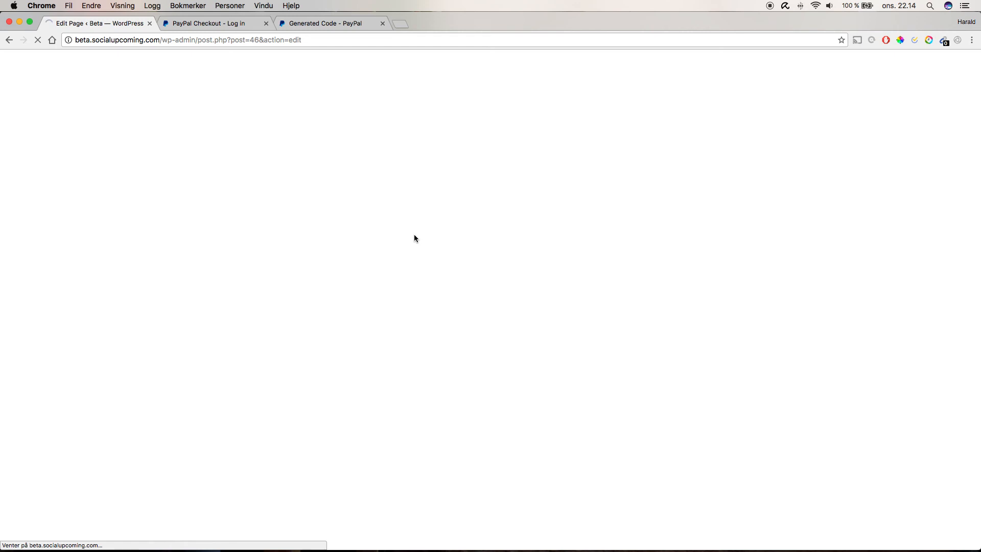